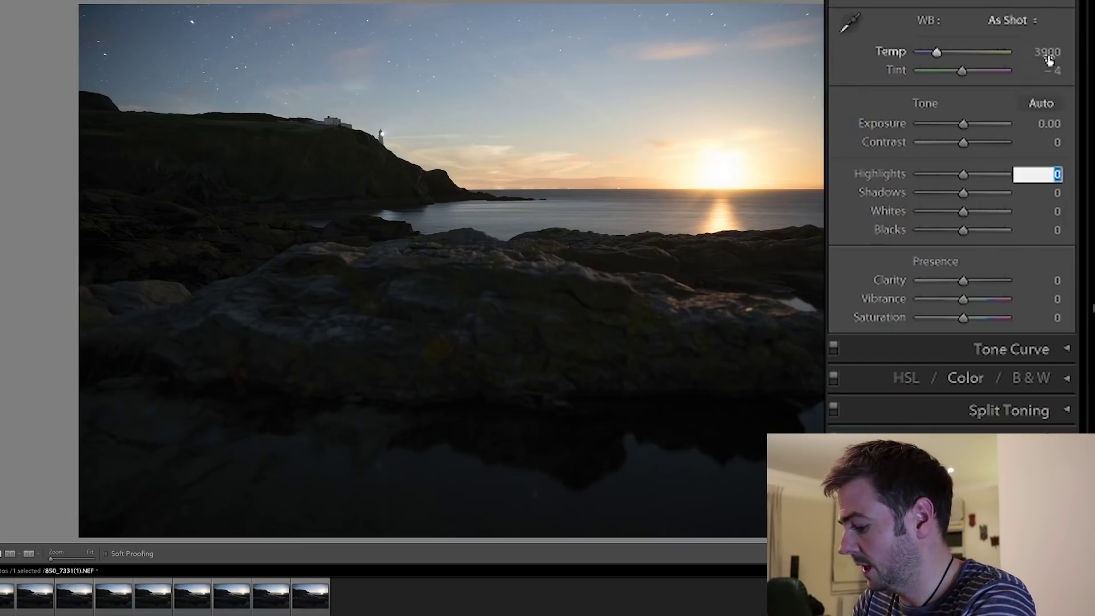
# - Set the photo's white balance temperature to 3500
pyautogui.click(1047, 53)
pyautogui.write('3500')
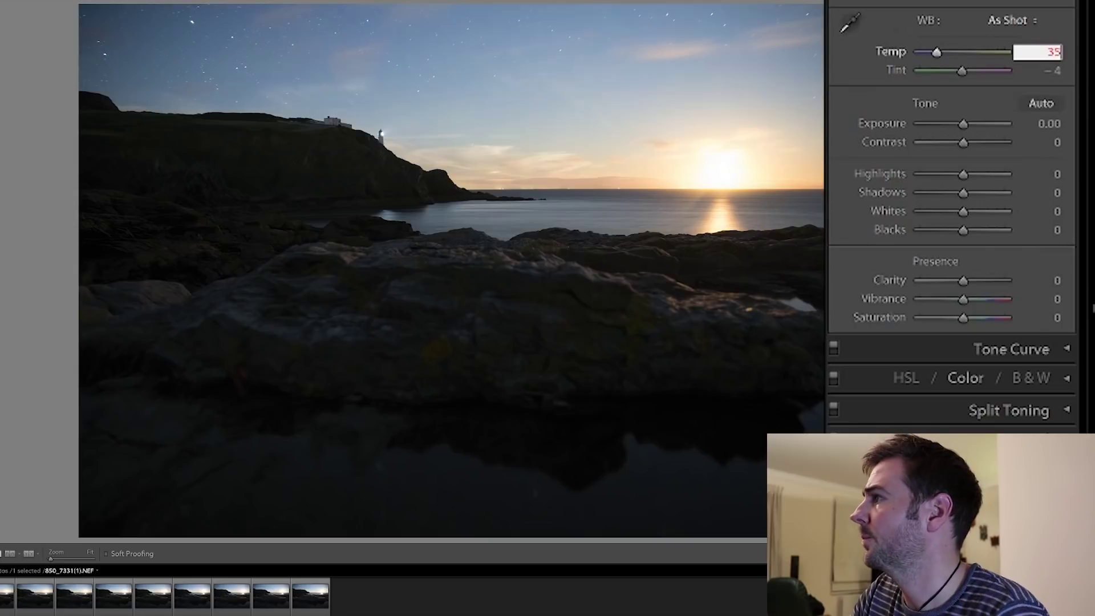
pyautogui.press('Return')
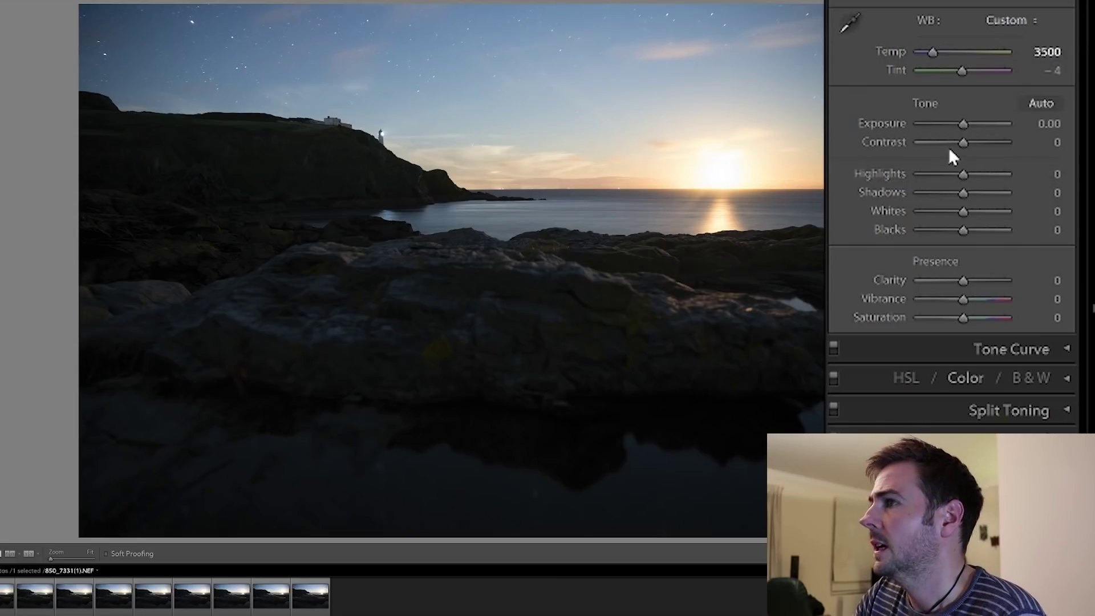
# - Adjust the photo's tone with Highlights at -30, Shadows at +43 and Whites at +36
pyautogui.moveTo(963, 173); pyautogui.dragTo(950, 182)
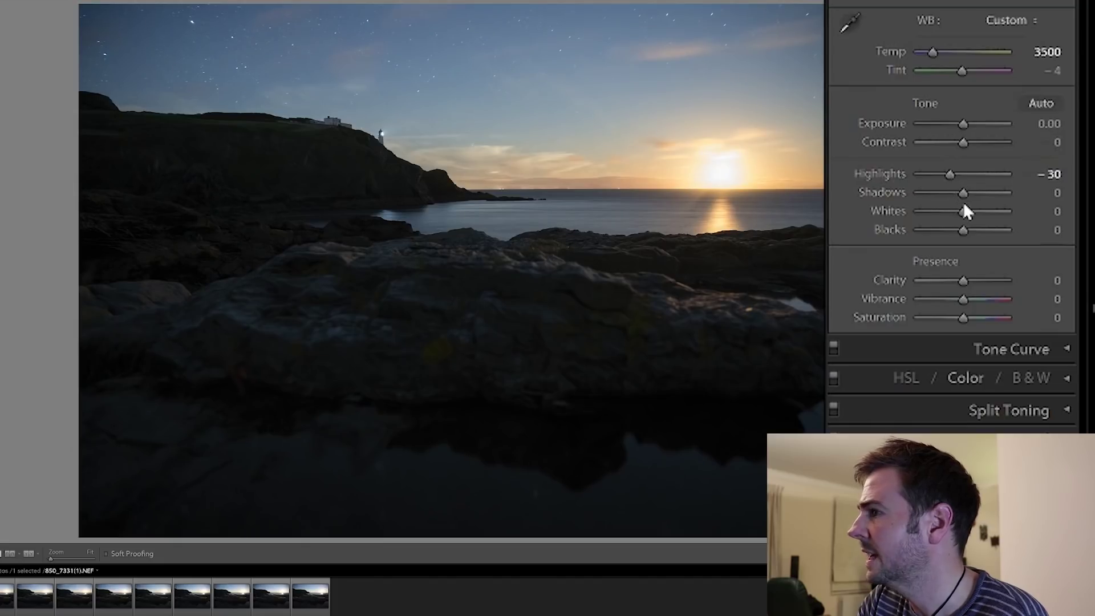
pyautogui.moveTo(963, 194); pyautogui.dragTo(974, 194)
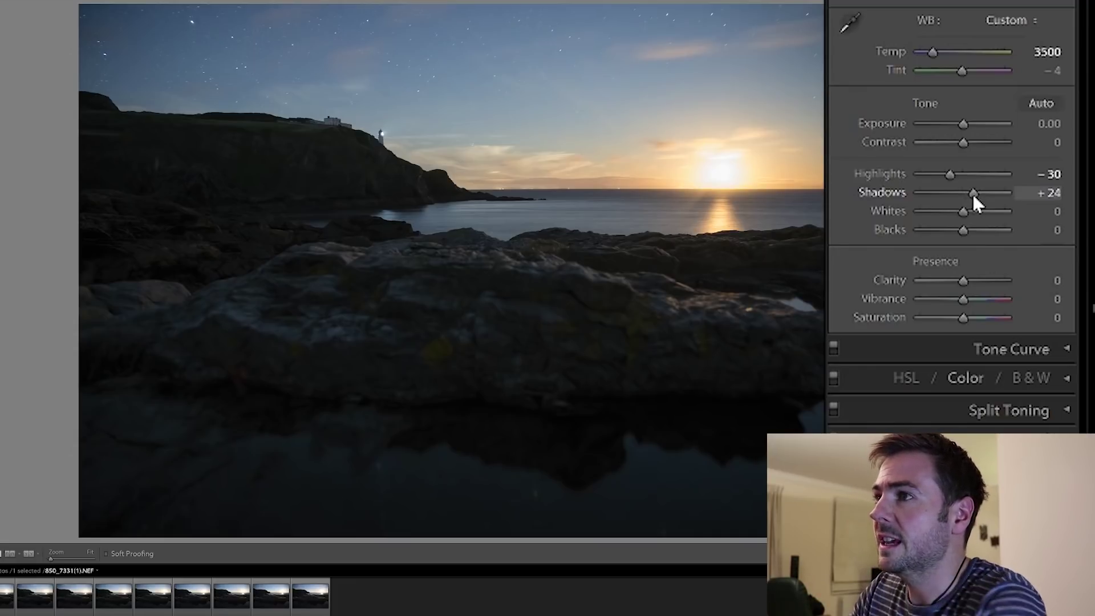
pyautogui.moveTo(973, 194); pyautogui.dragTo(981, 193)
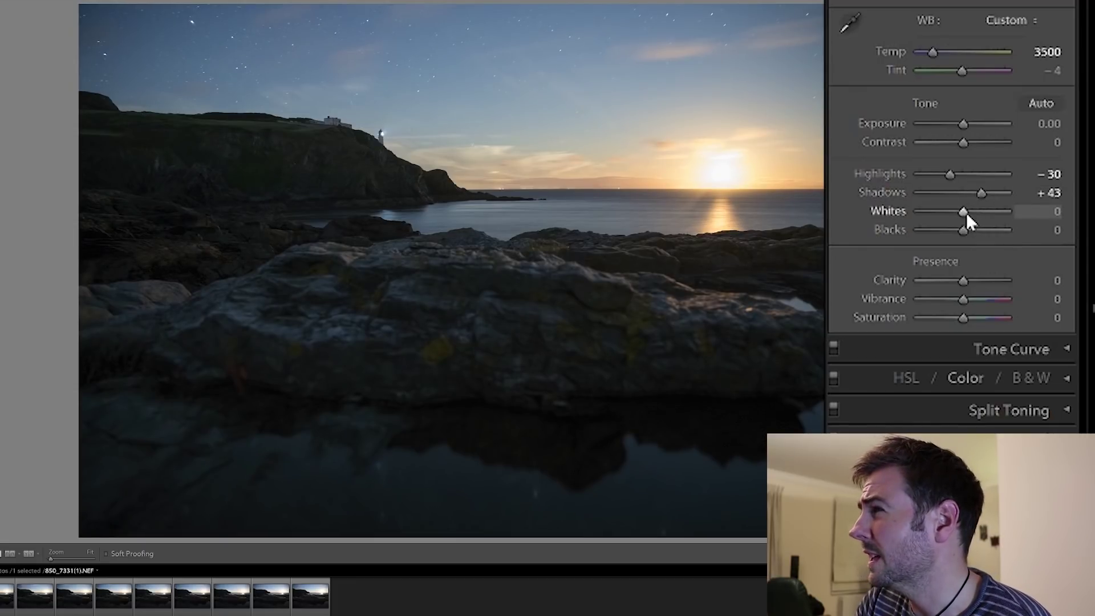
pyautogui.moveTo(966, 212); pyautogui.dragTo(981, 210)
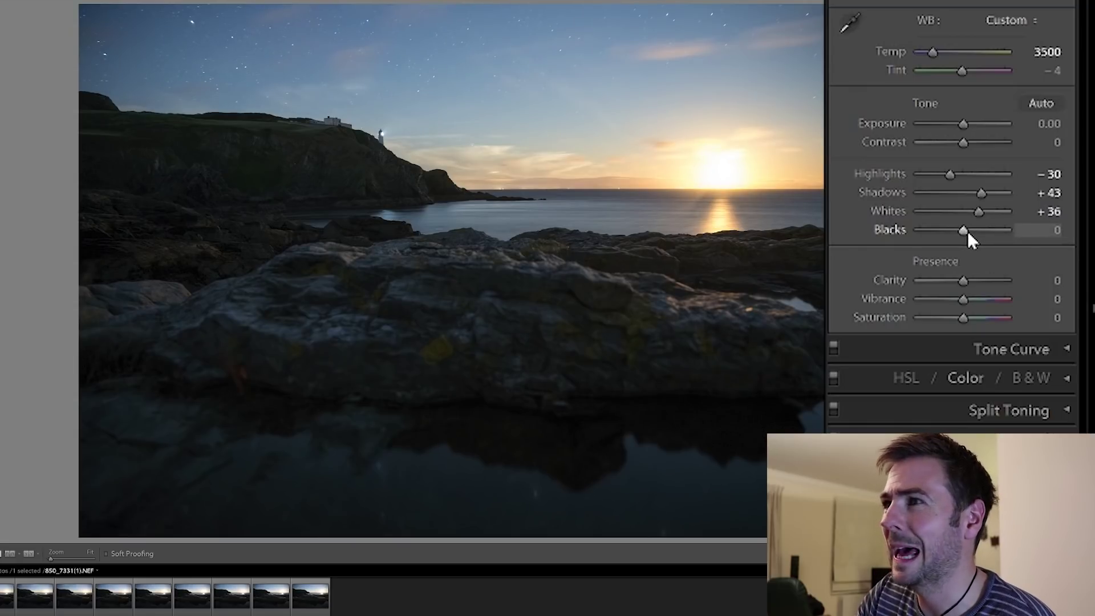
# - Check the histogram for the blacks, then set Clarity to +24, Vibrance to +16 and Contrast to +7
pyautogui.scroll(5, 967, 298)
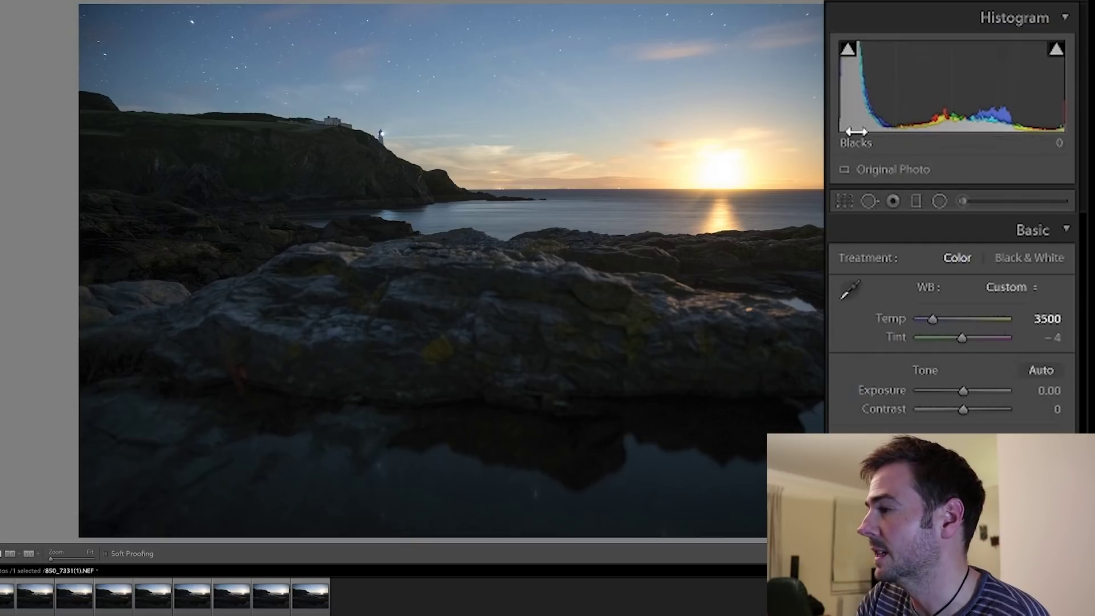
pyautogui.scroll(-5, 916, 90)
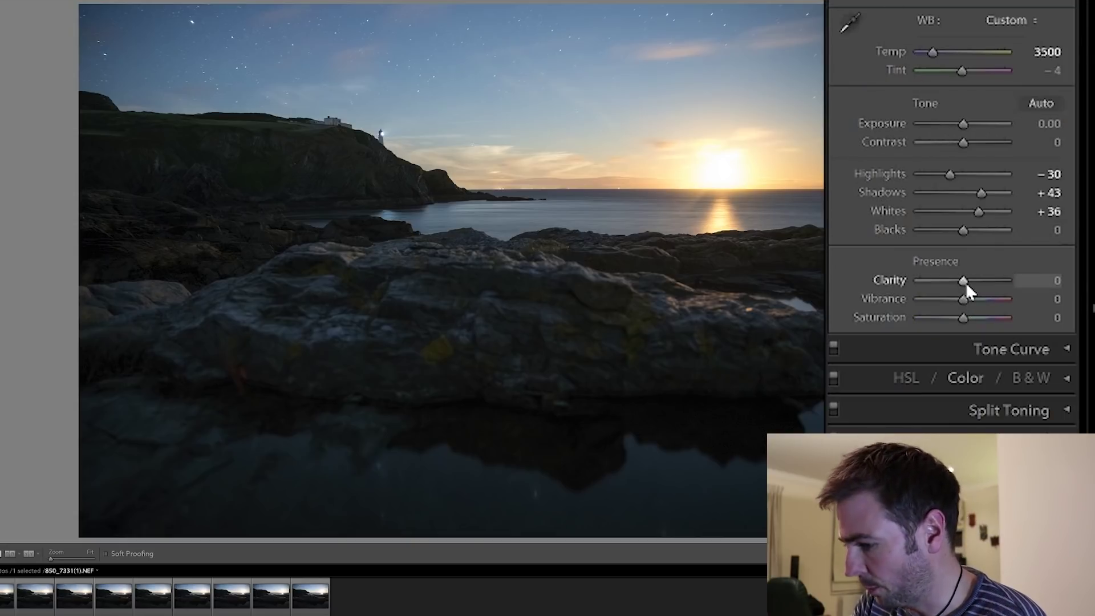
pyautogui.moveTo(966, 283)
pyautogui.mouseDown()
pyautogui.moveTo(976, 285)
pyautogui.moveTo(966, 300)
pyautogui.mouseUp()
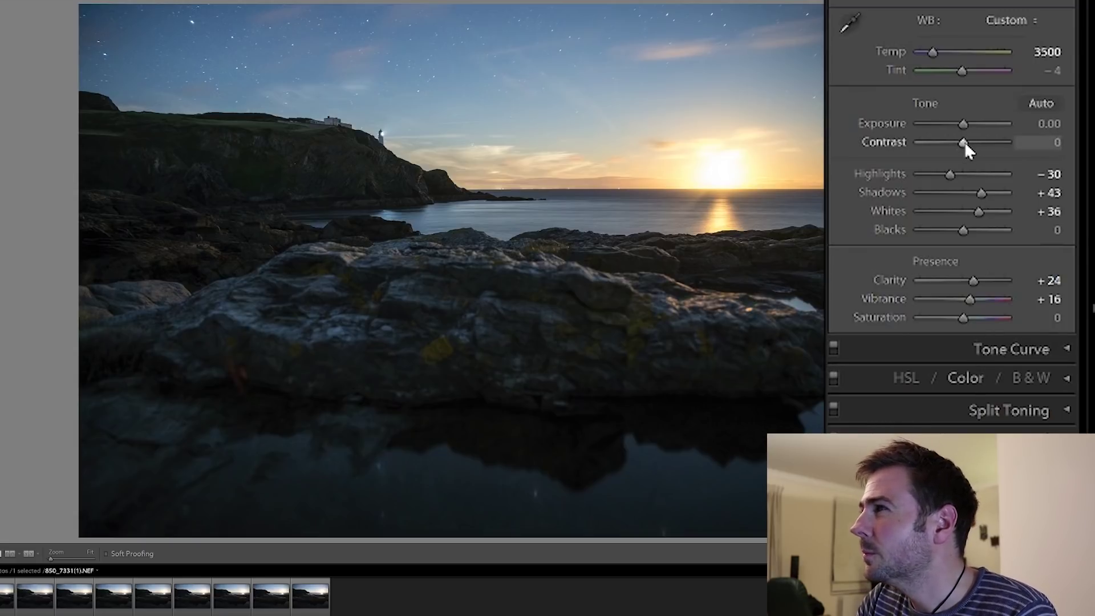
pyautogui.moveTo(964, 144); pyautogui.dragTo(967, 145)
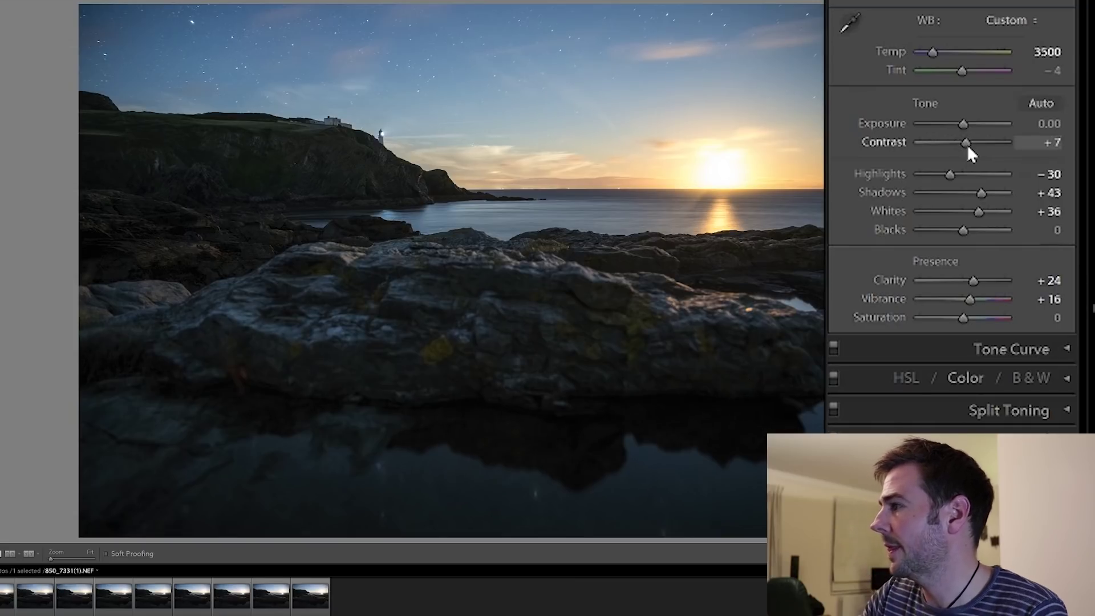
# - Enable the lens profile corrections and remove chromatic aberration from the photo
pyautogui.scroll(-5, 997, 399)
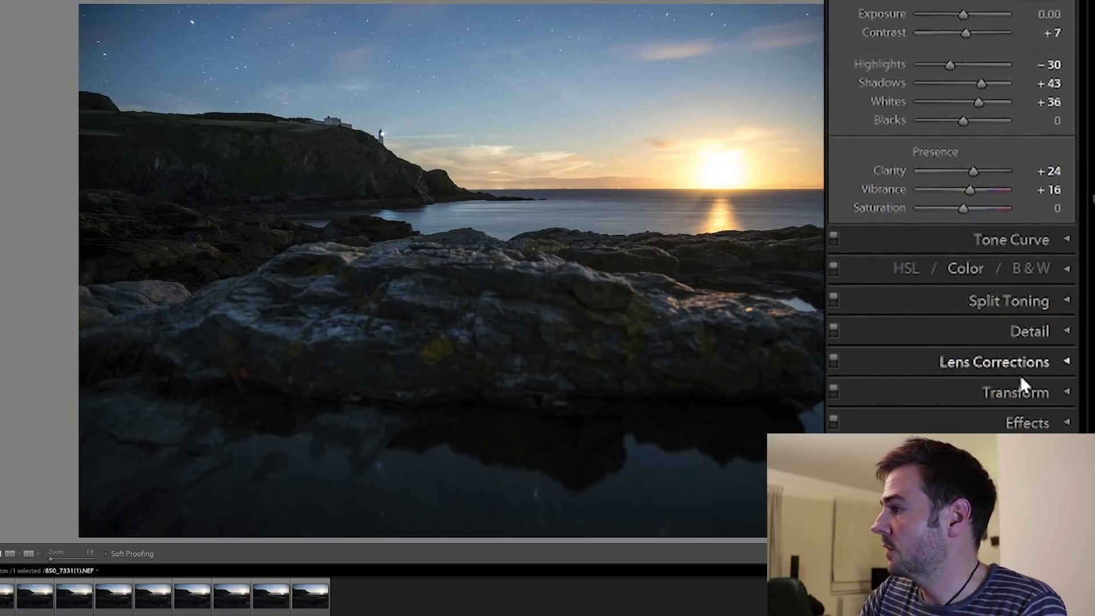
pyautogui.click(992, 268)
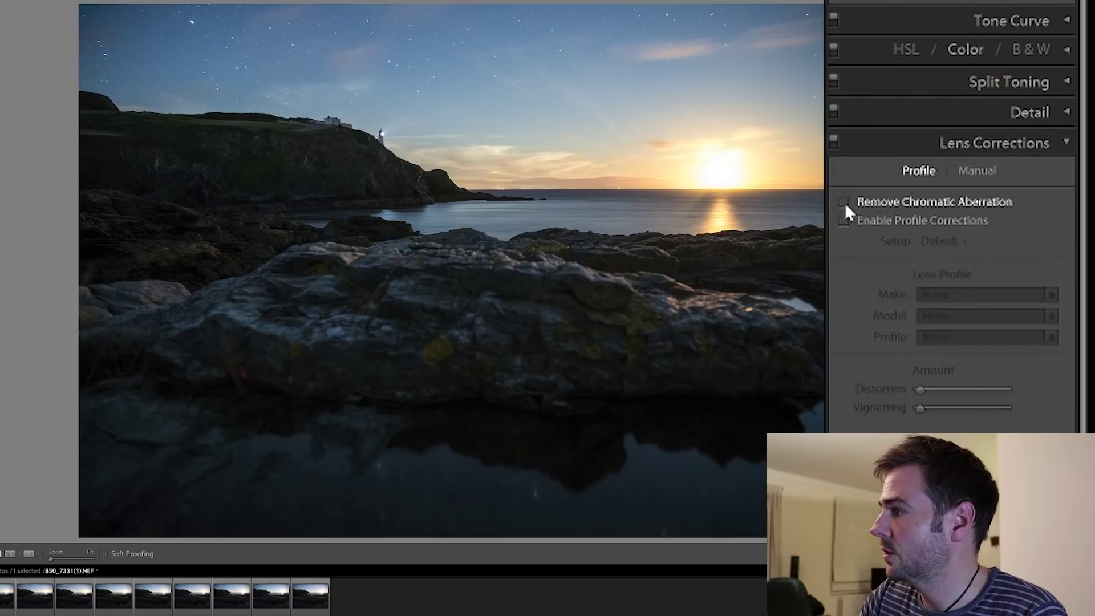
pyautogui.click(844, 201)
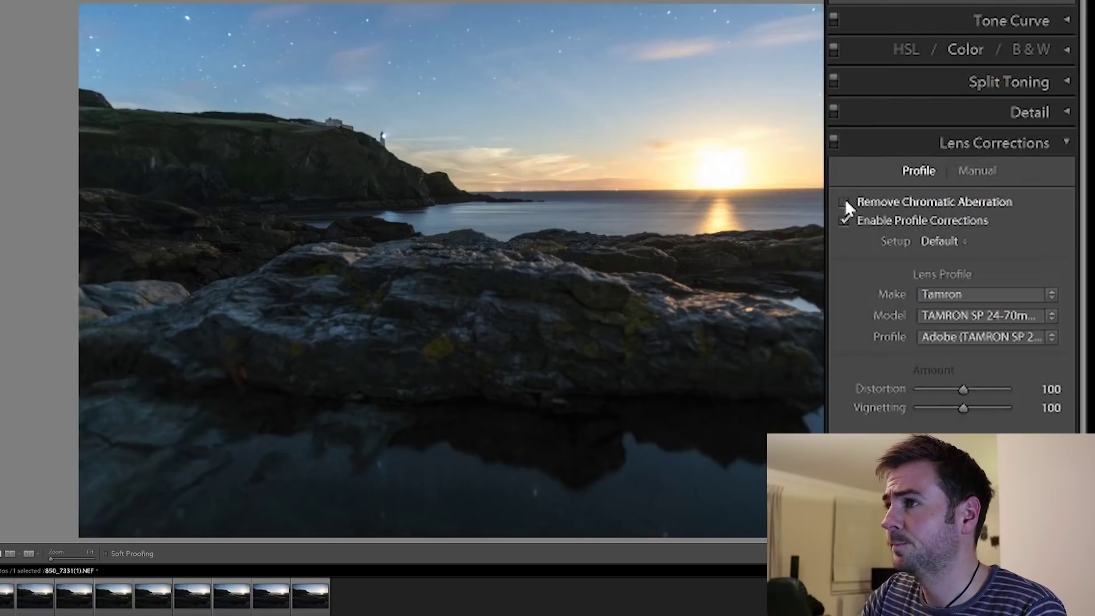
pyautogui.click(977, 143)
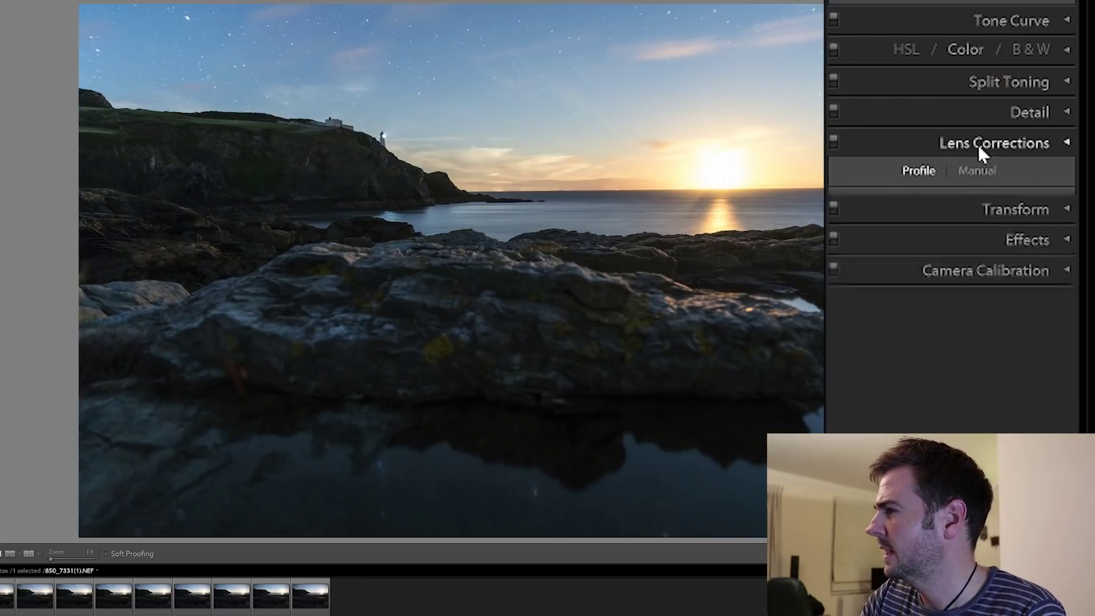
# - Inspect the noise in the dark rocks at 1:1 and set luminance noise reduction to 15
pyautogui.click(1026, 113)
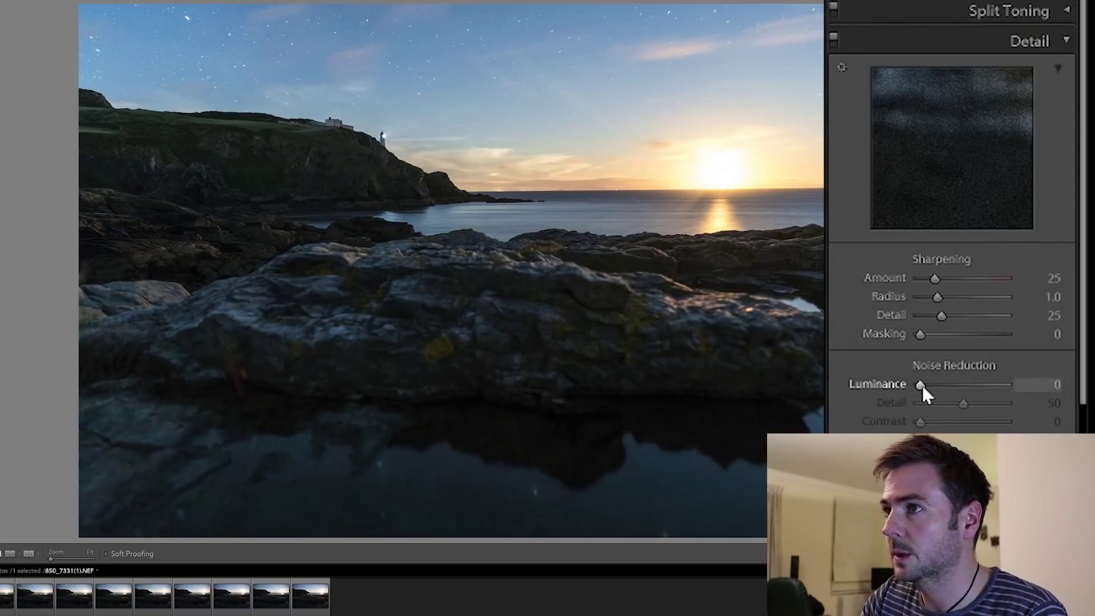
pyautogui.click(202, 237)
pyautogui.moveTo(268, 274); pyautogui.dragTo(349, 320)
pyautogui.moveTo(425, 365); pyautogui.dragTo(447, 448)
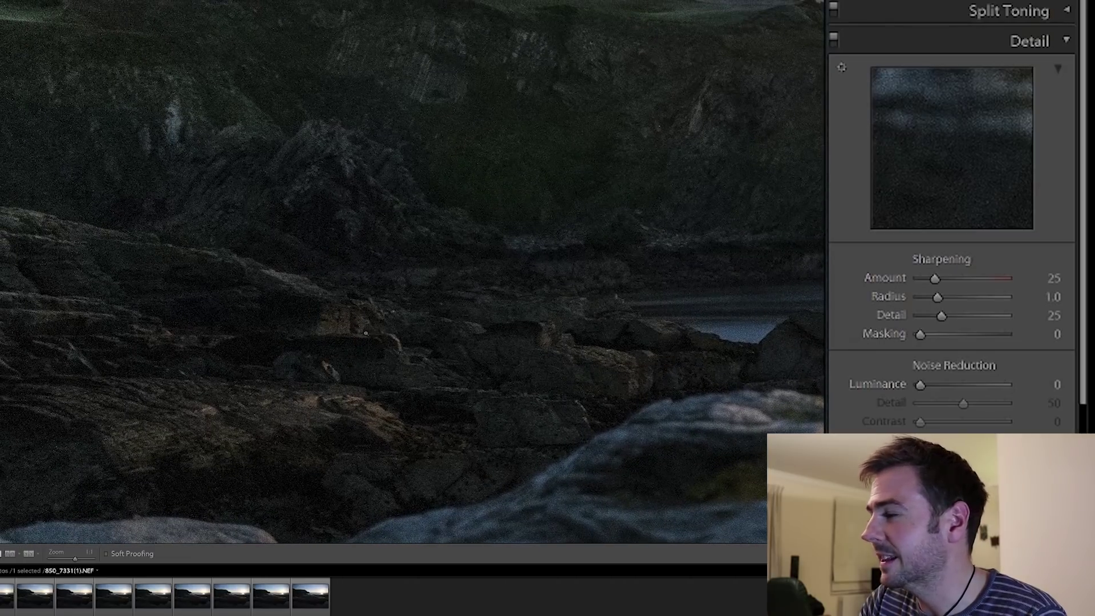
pyautogui.click(365, 332)
pyautogui.click(921, 385)
pyautogui.moveTo(922, 385); pyautogui.dragTo(934, 386)
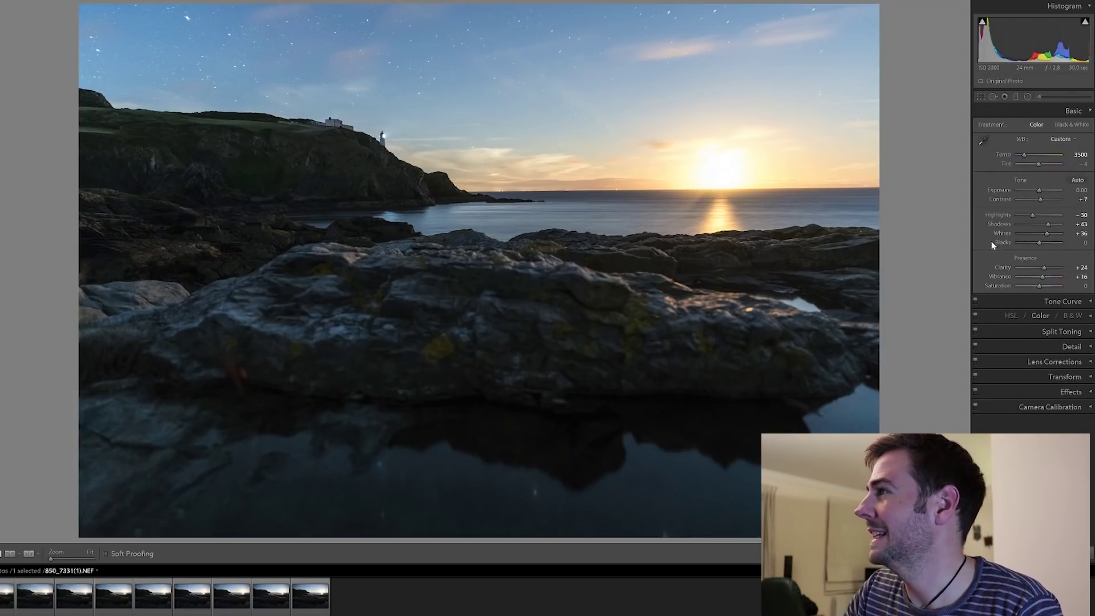
# - Straighten the photo along the sea horizon with a crop angle of 0.55
pyautogui.click(981, 97)
pyautogui.click(982, 148)
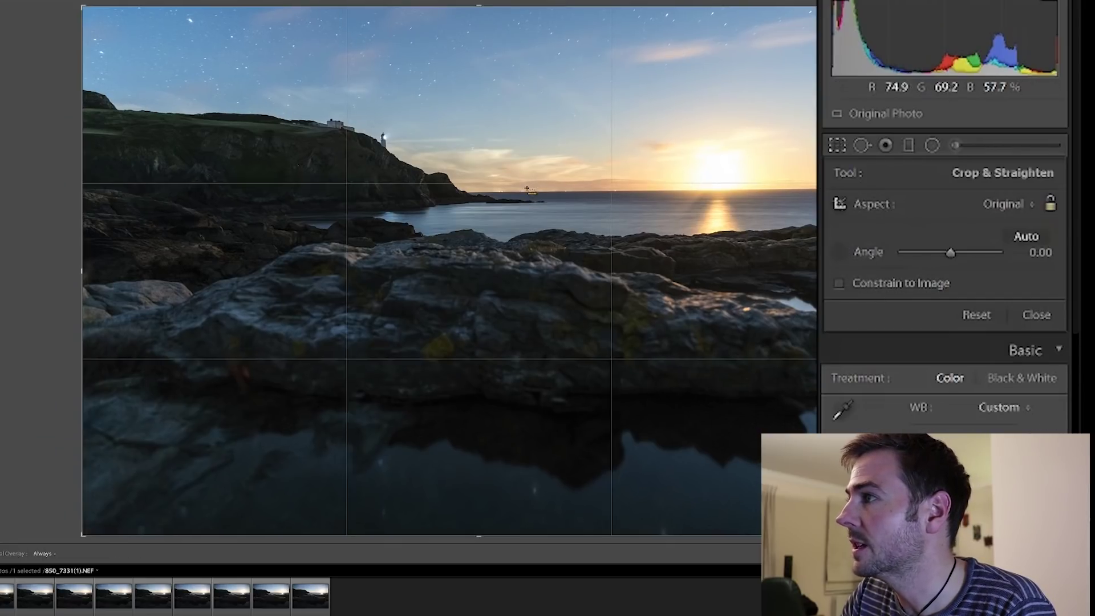
pyautogui.moveTo(528, 192); pyautogui.dragTo(687, 193)
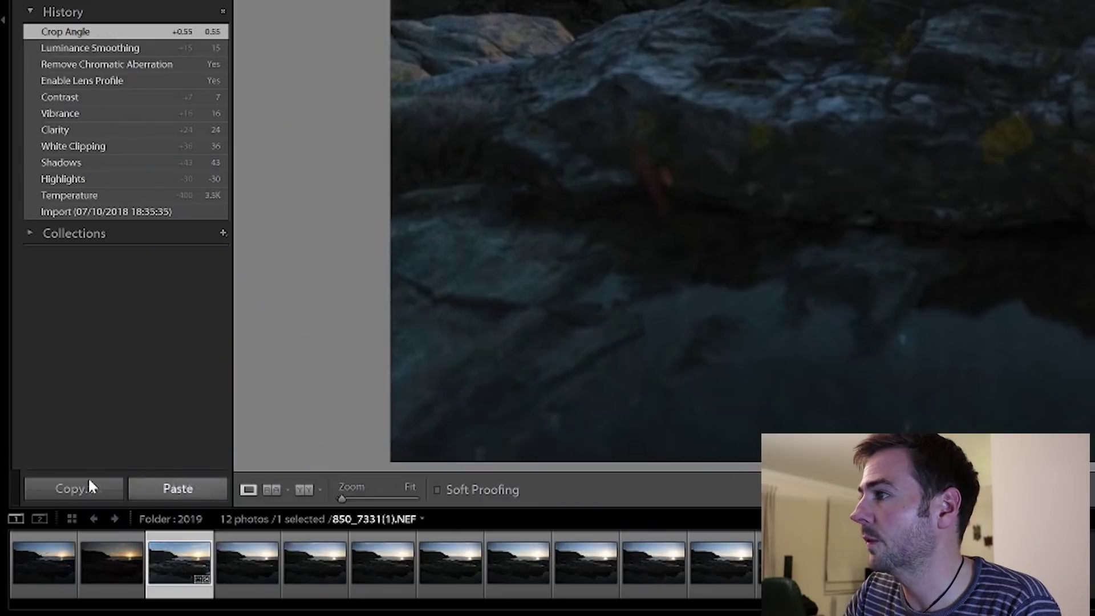
# - Copy all develop settings from 850_7331(1).NEF to the other photos and slightly raise the exposure of 850_7342.NEF
pyautogui.click(76, 491)
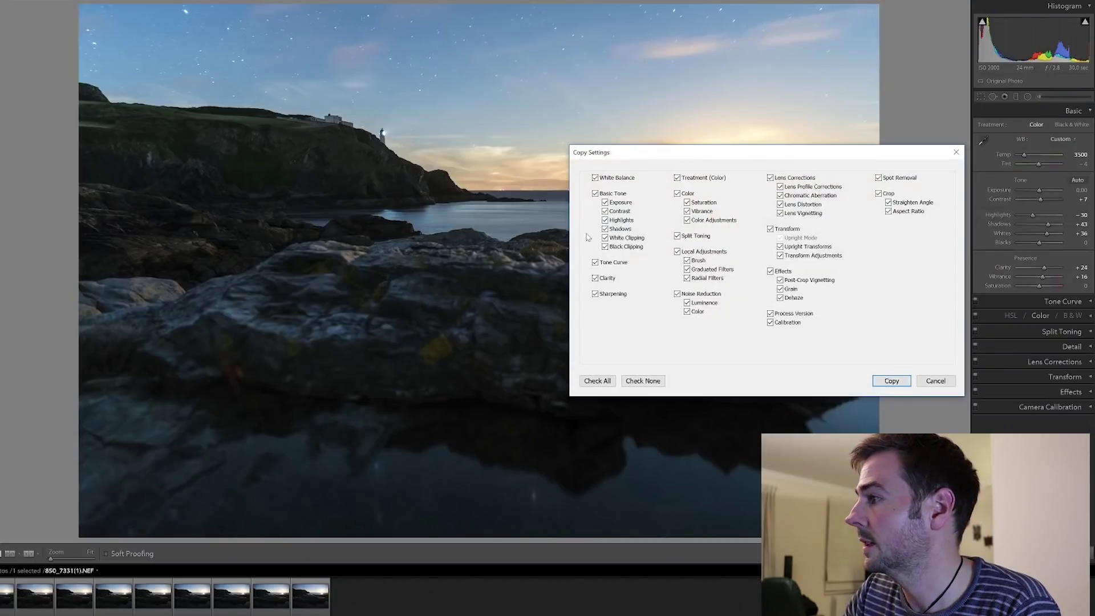
pyautogui.click(892, 382)
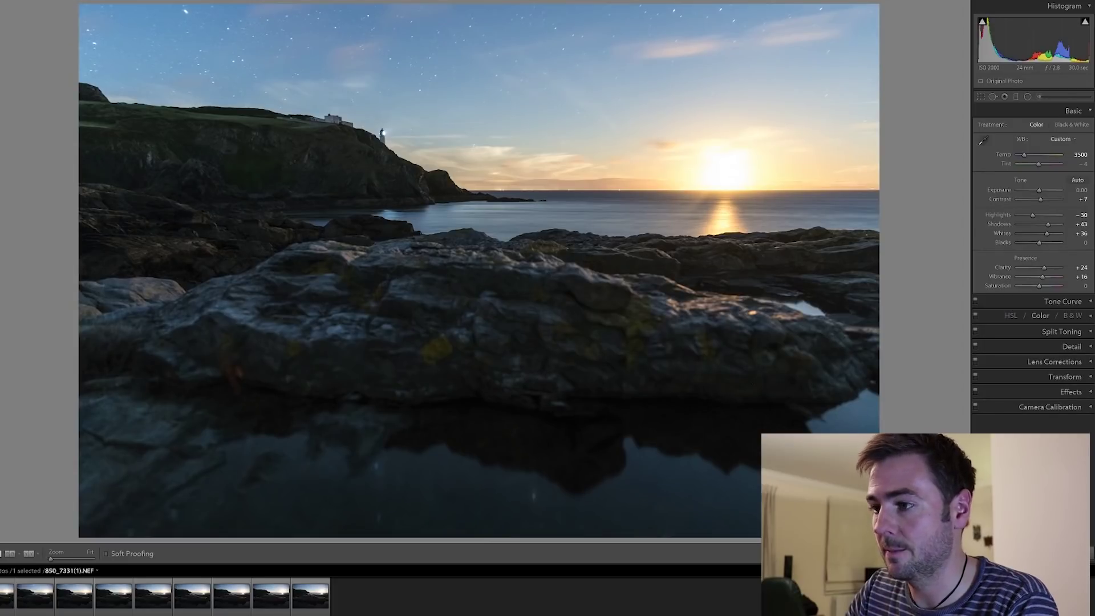
pyautogui.click(153, 596)
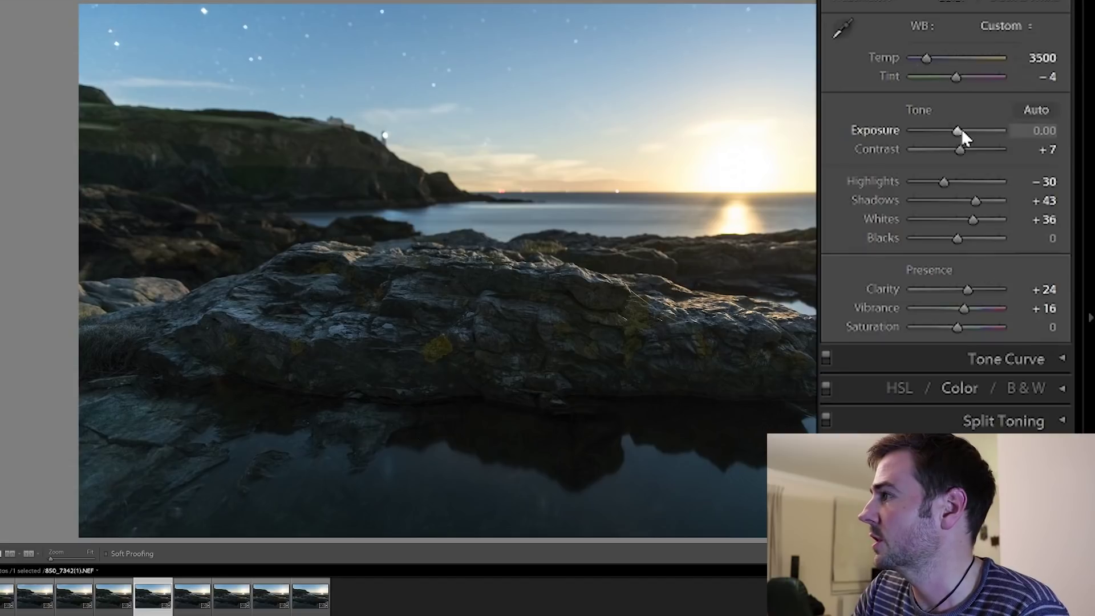
pyautogui.moveTo(957, 132); pyautogui.dragTo(960, 135)
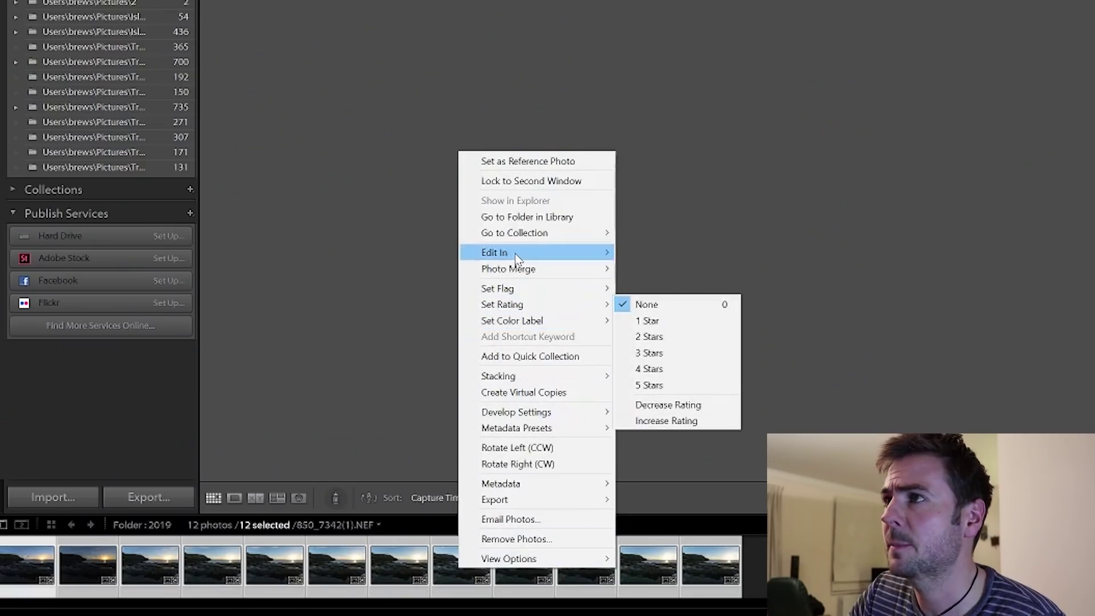
# - Open all 12 selected photos as layers of one document in Photoshop
pyautogui.moveTo(525, 252)
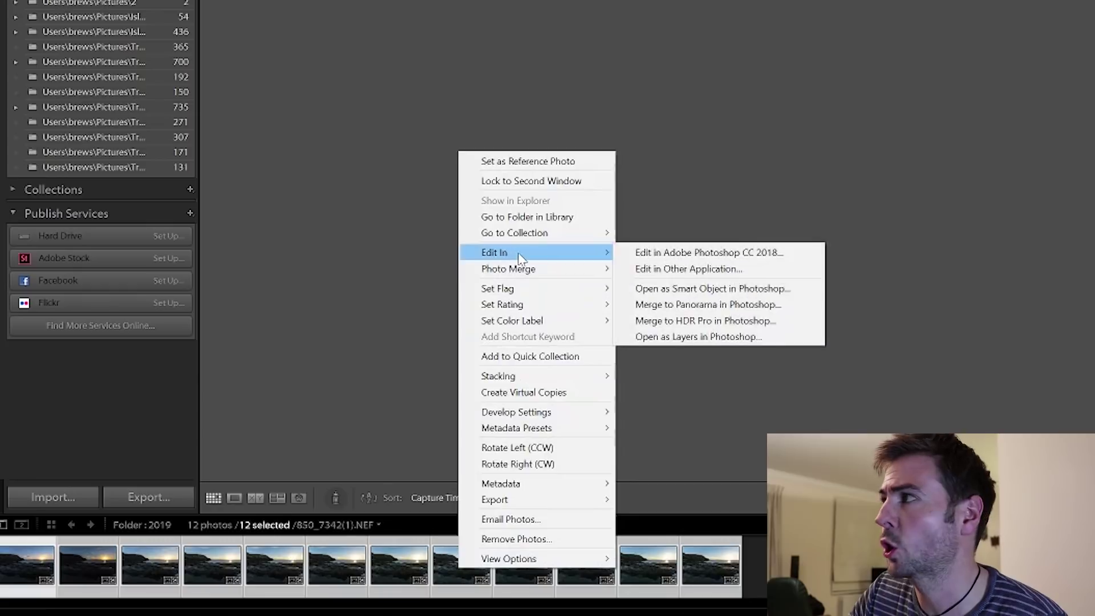
pyautogui.click(699, 338)
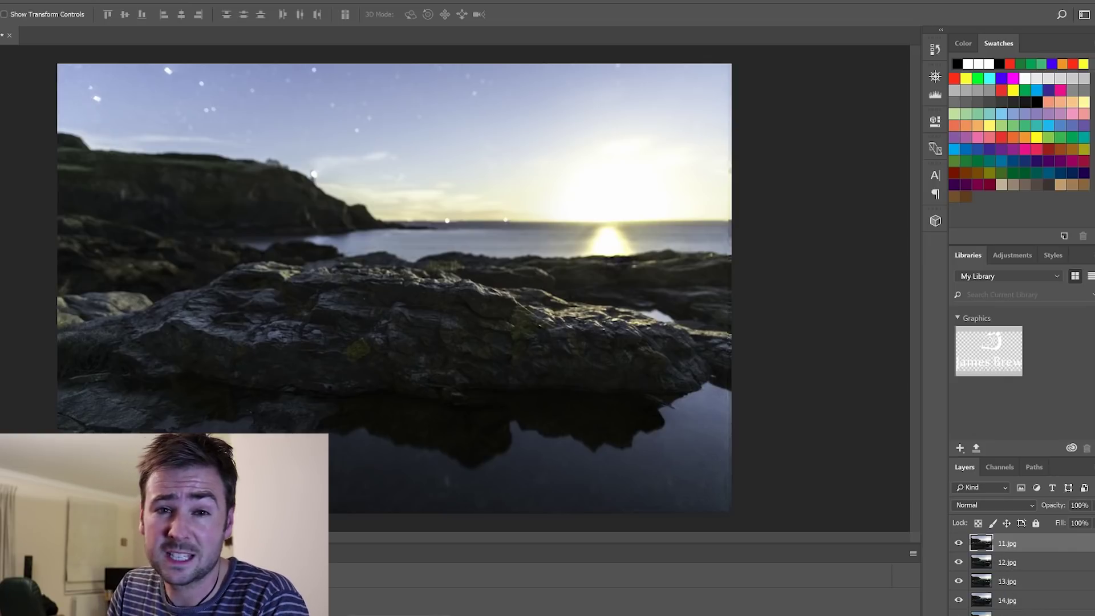
# - Select all the layers and auto-align them with the Auto projection, without lens correction
pyautogui.hotkey('ctrl', 'alt', 'a')
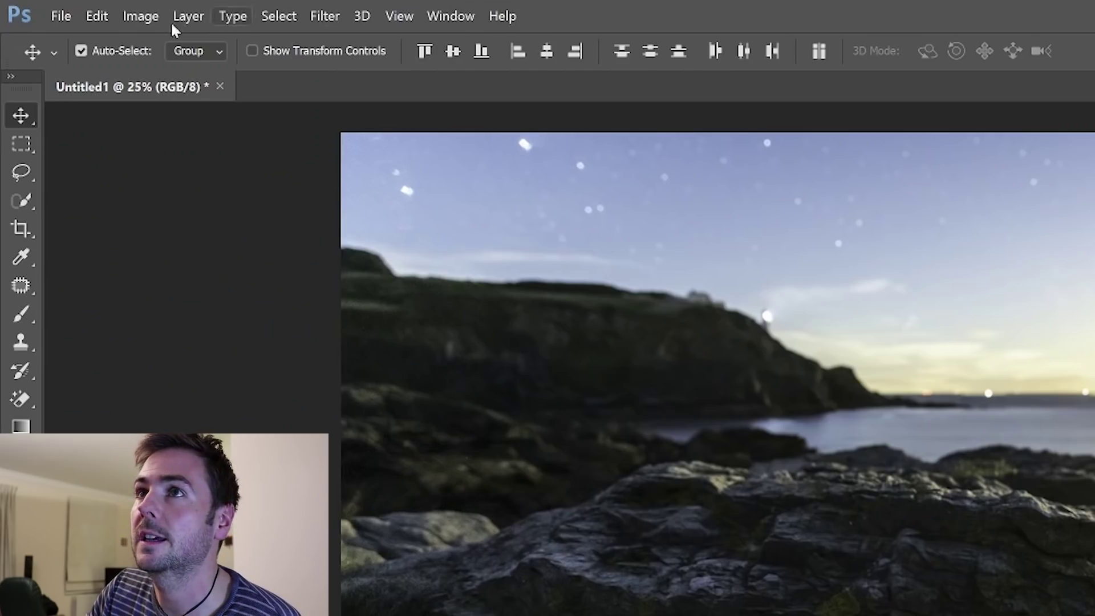
pyautogui.click(96, 17)
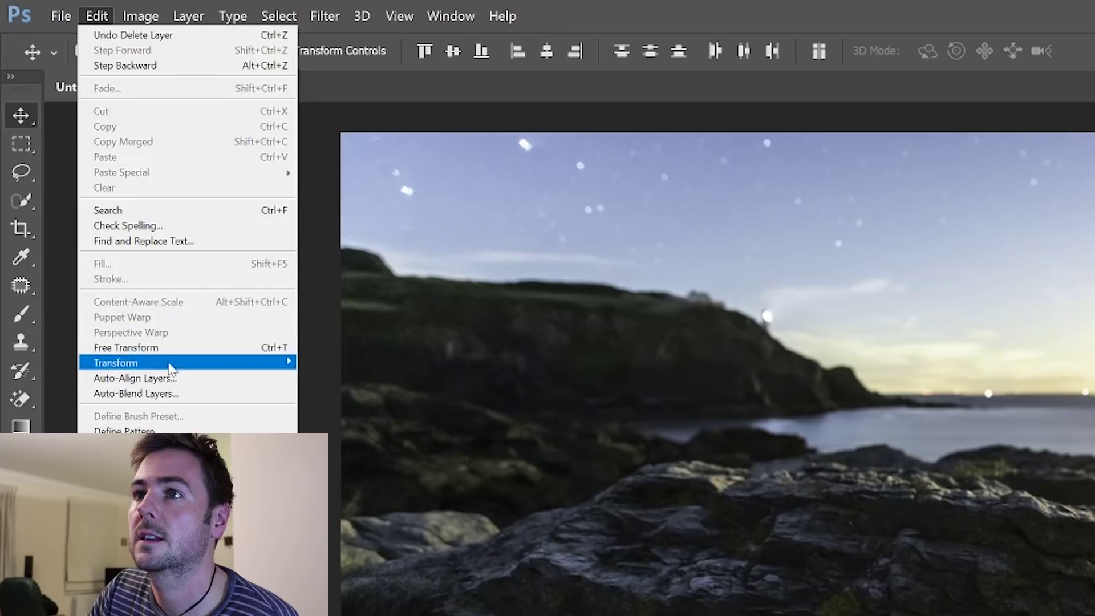
pyautogui.click(154, 379)
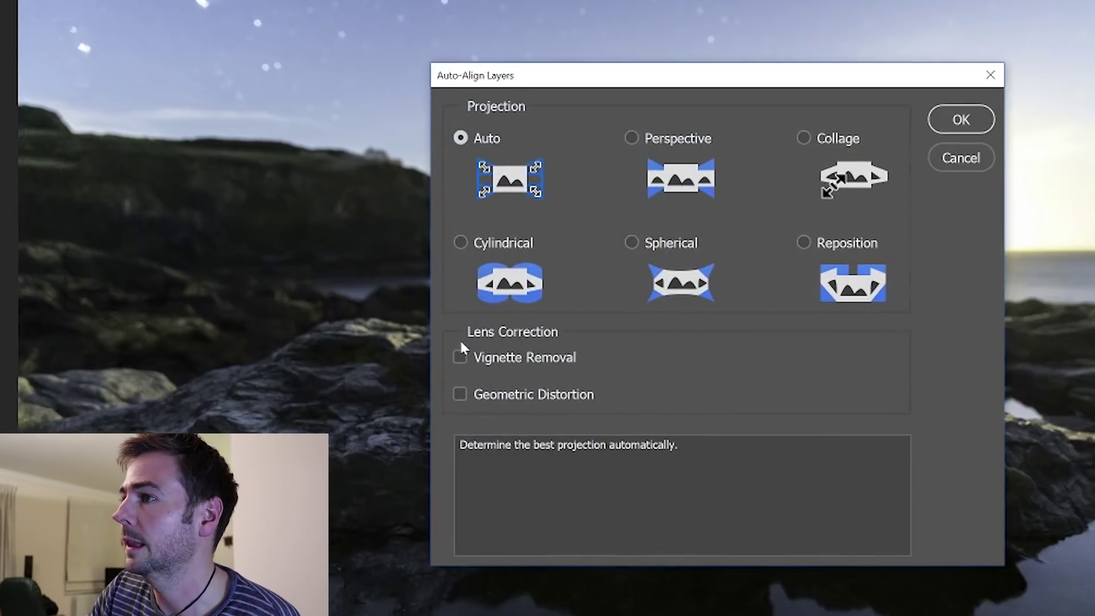
pyautogui.click(958, 119)
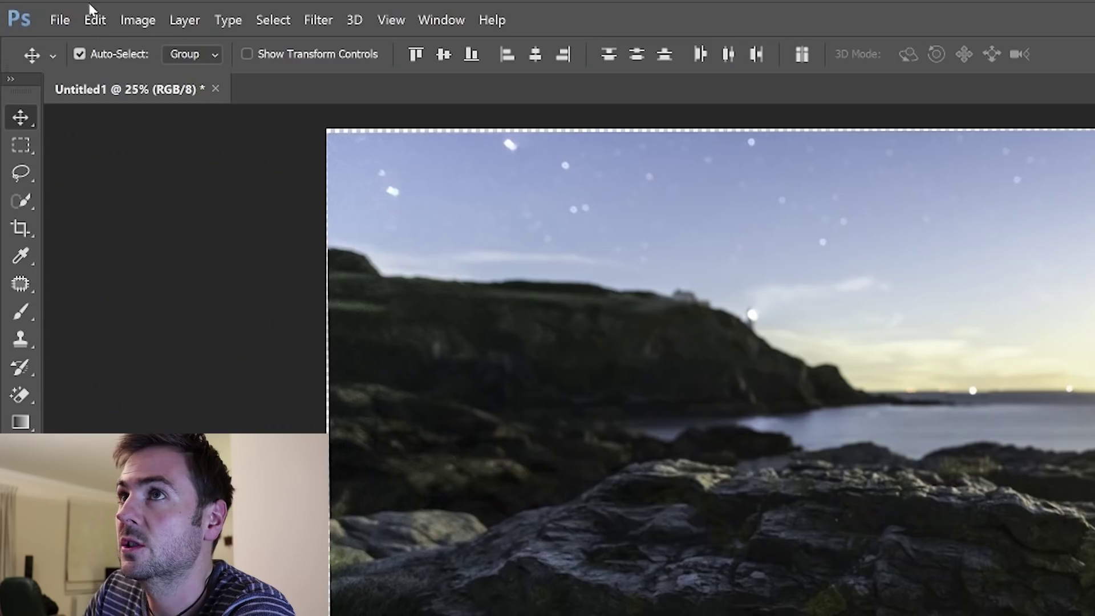
# - Auto-blend the aligned layers as Stack Images, with Seamless Tones and Colors and Content Aware Fill Transparent Areas enabled
pyautogui.click(94, 18)
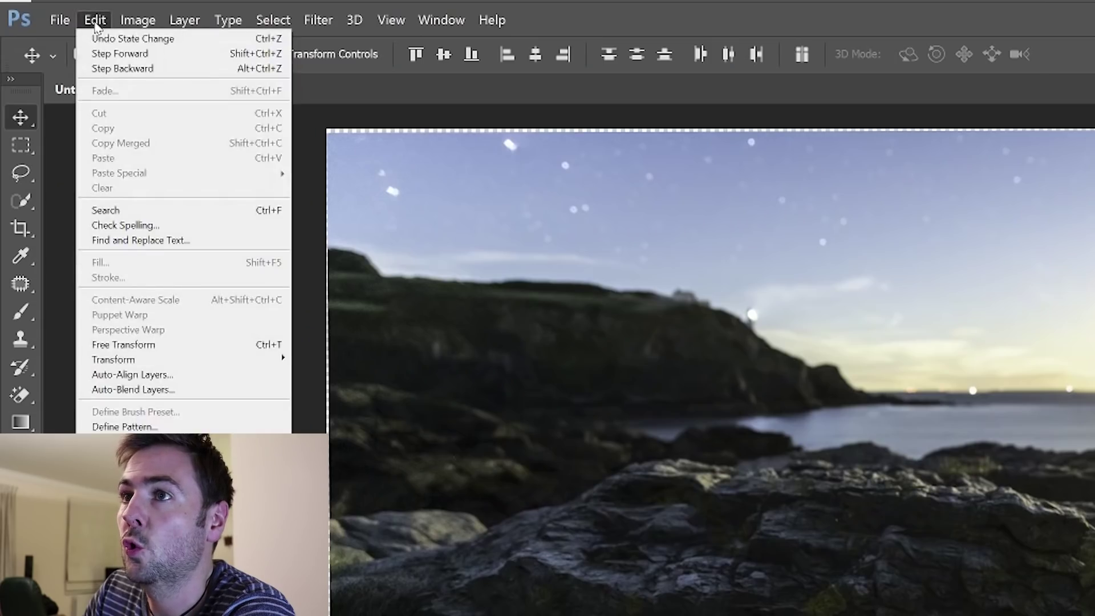
pyautogui.click(149, 390)
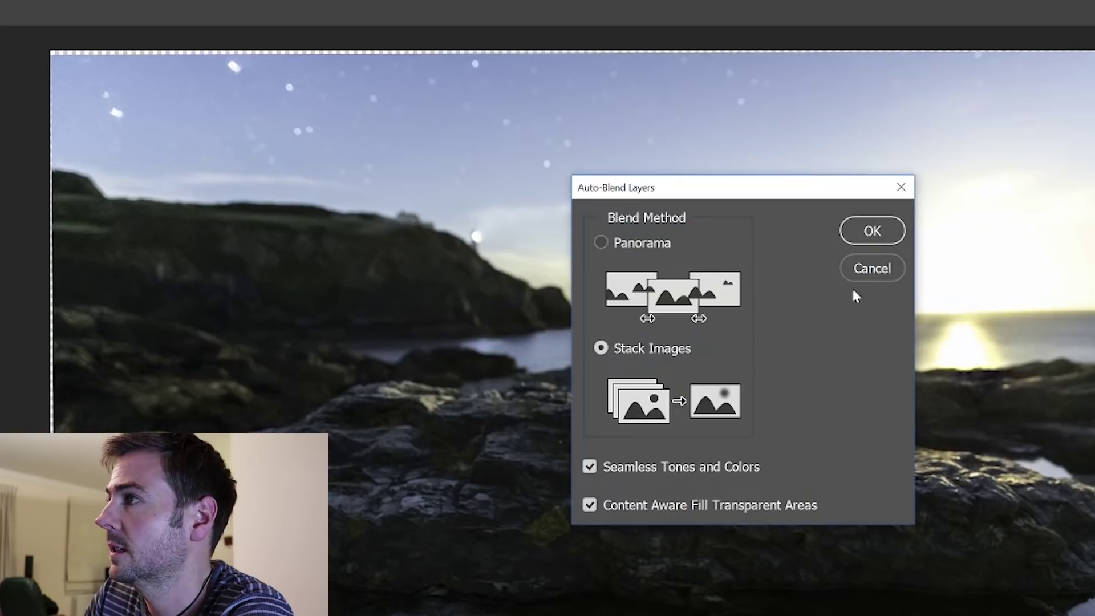
pyautogui.click(872, 233)
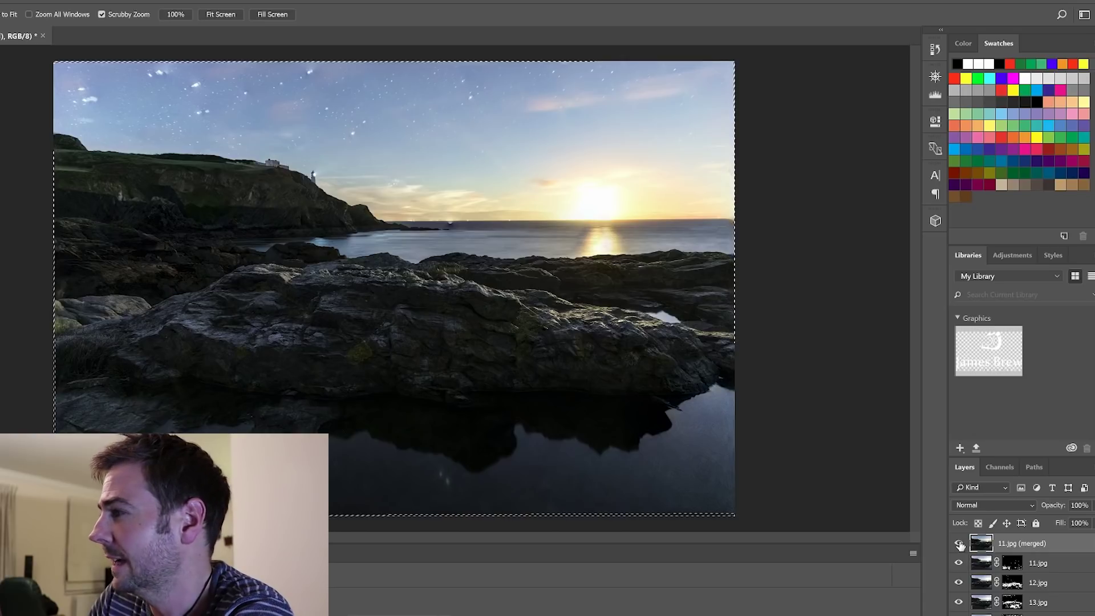
# - Hide the merged layer and the 11.jpg layer to examine which areas 11.jpg contributes to the blend
pyautogui.click(960, 544)
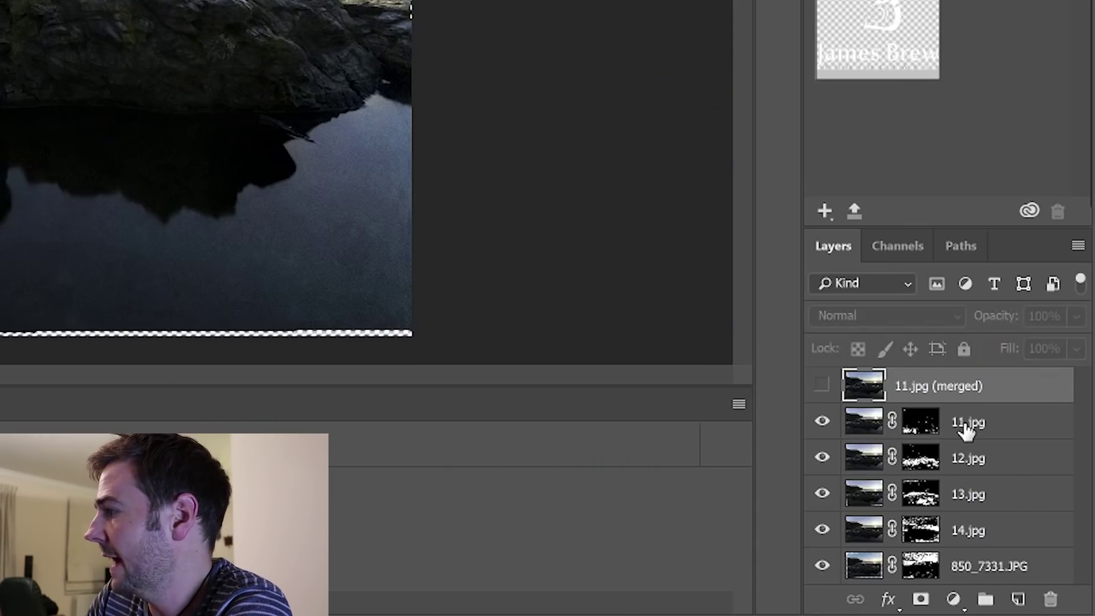
pyautogui.click(965, 427)
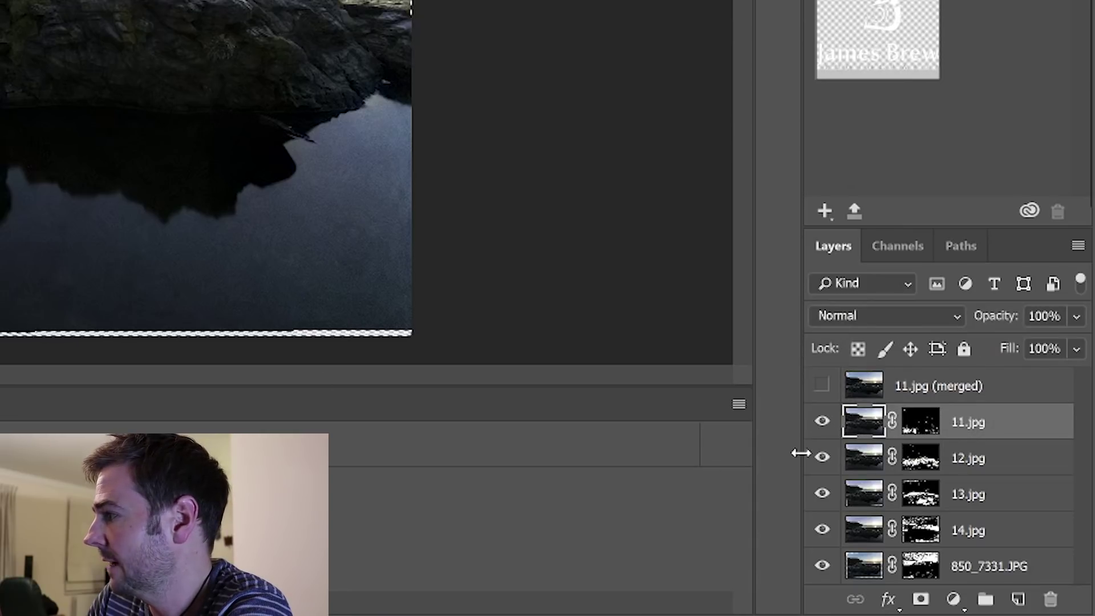
pyautogui.click(822, 422)
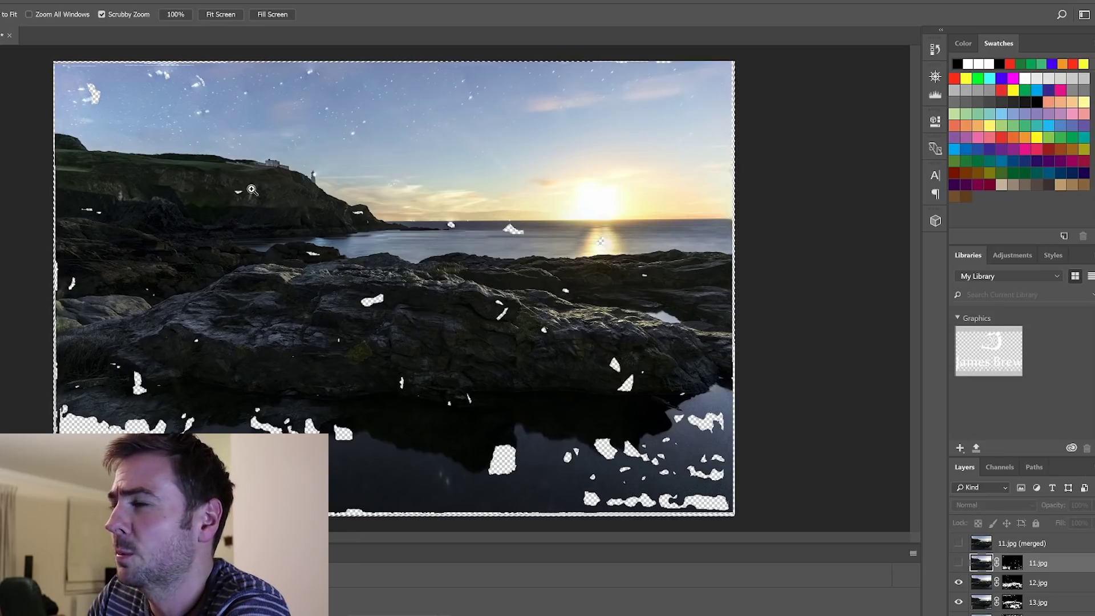
# - Show the 11.jpg and 850_7331.JPG layers again and examine the auto-blended horizon and foreground rocks up close
pyautogui.click(958, 562)
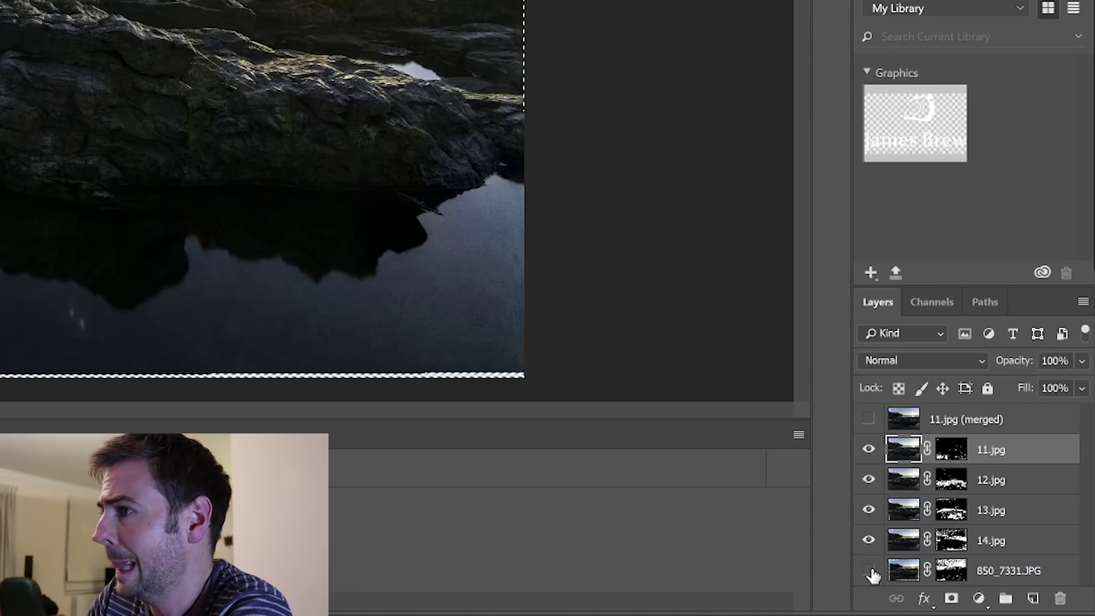
pyautogui.click(868, 570)
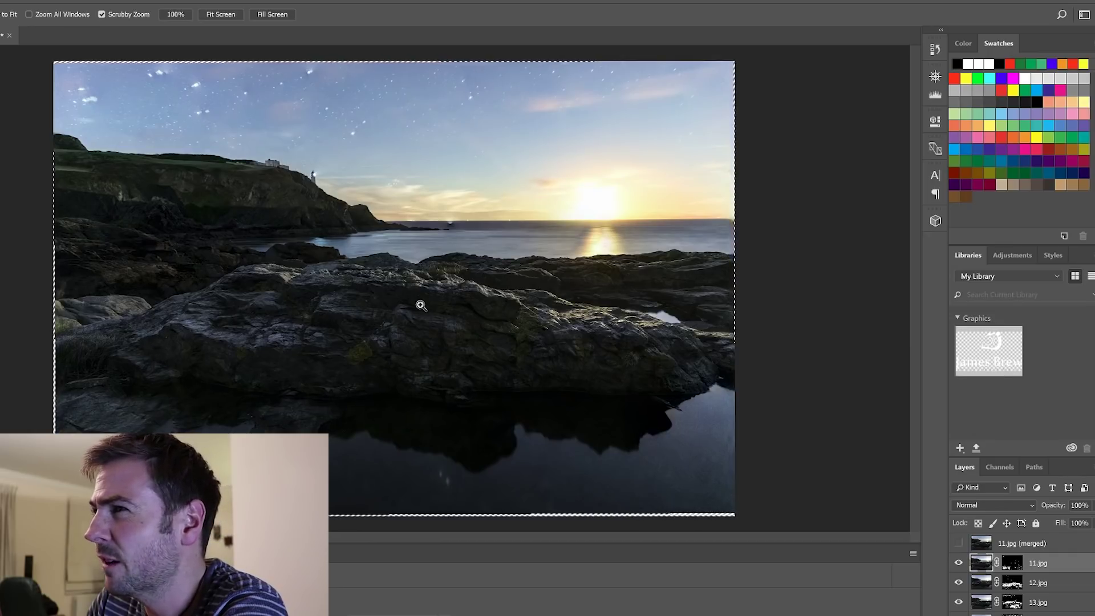
pyautogui.moveTo(513, 233); pyautogui.dragTo(461, 195)
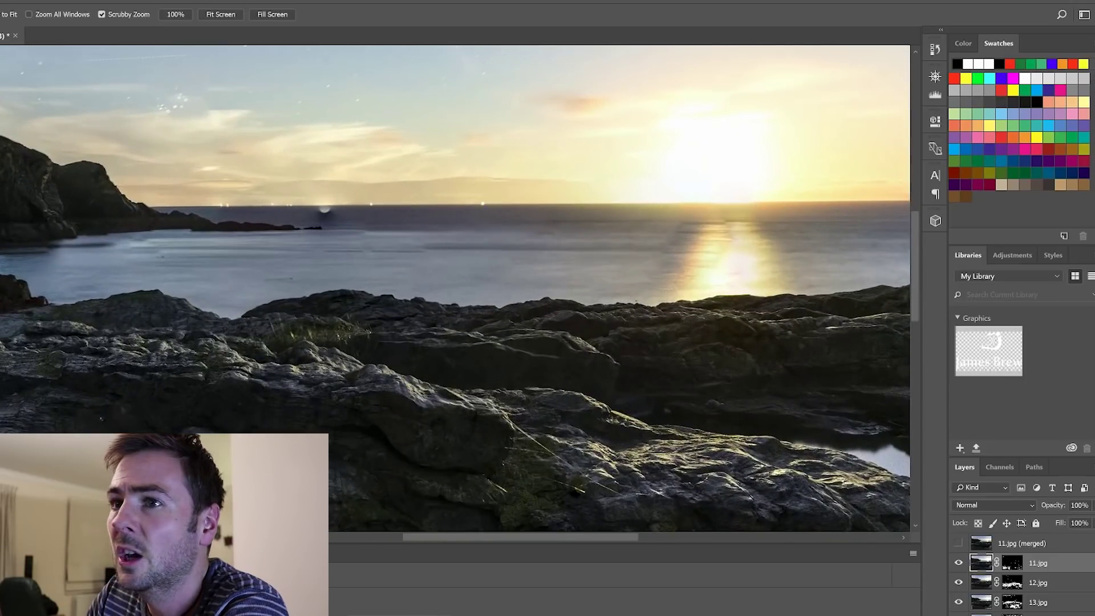
pyautogui.press('space')
pyautogui.moveTo(169, 475); pyautogui.dragTo(235, 371)
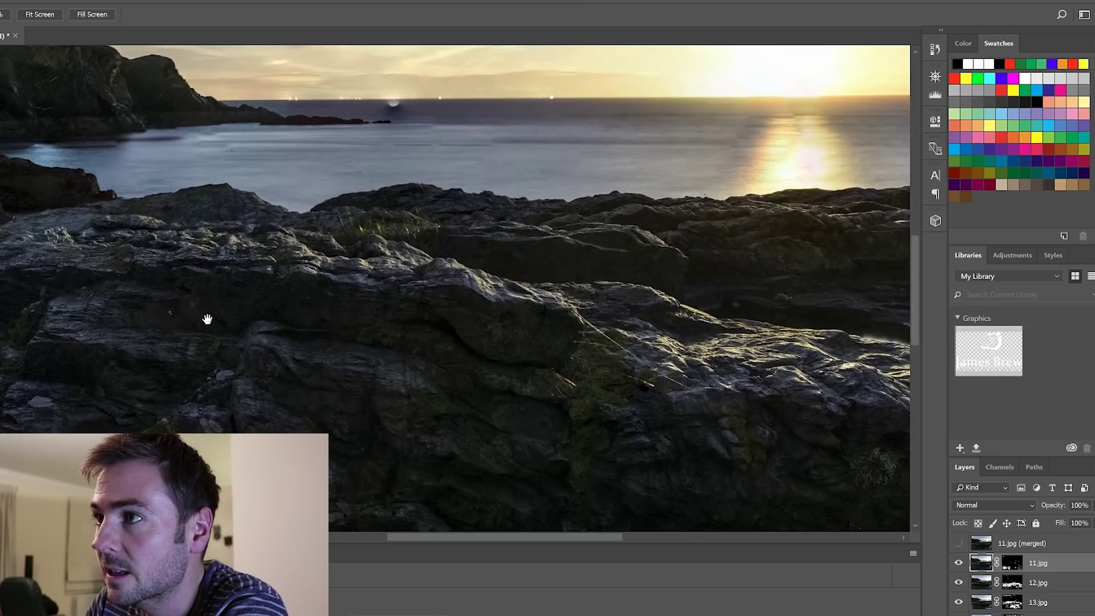
pyautogui.moveTo(151, 320); pyautogui.dragTo(211, 274)
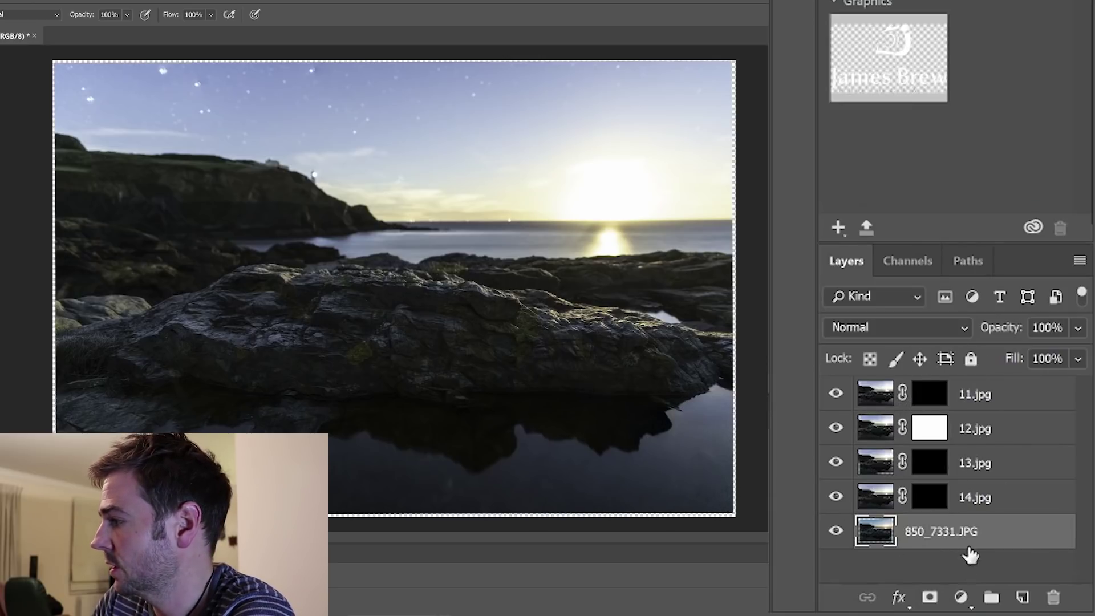
# - Add a layer mask to the 850_7331.JPG layer and fill it with black
pyautogui.click(931, 599)
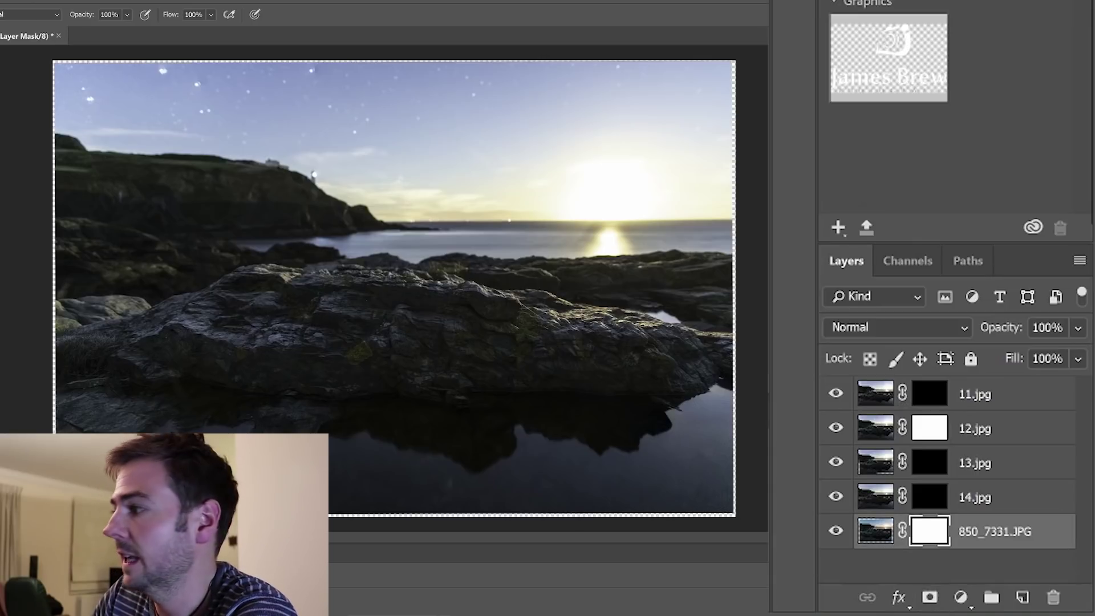
pyautogui.press('g')
pyautogui.click(365, 359)
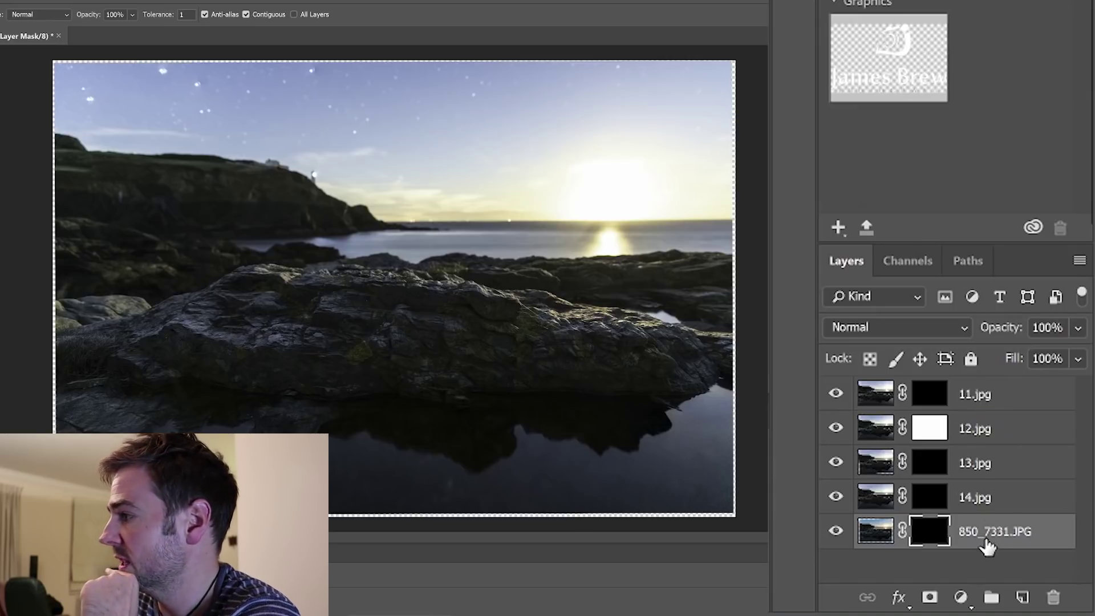
pyautogui.click(976, 398)
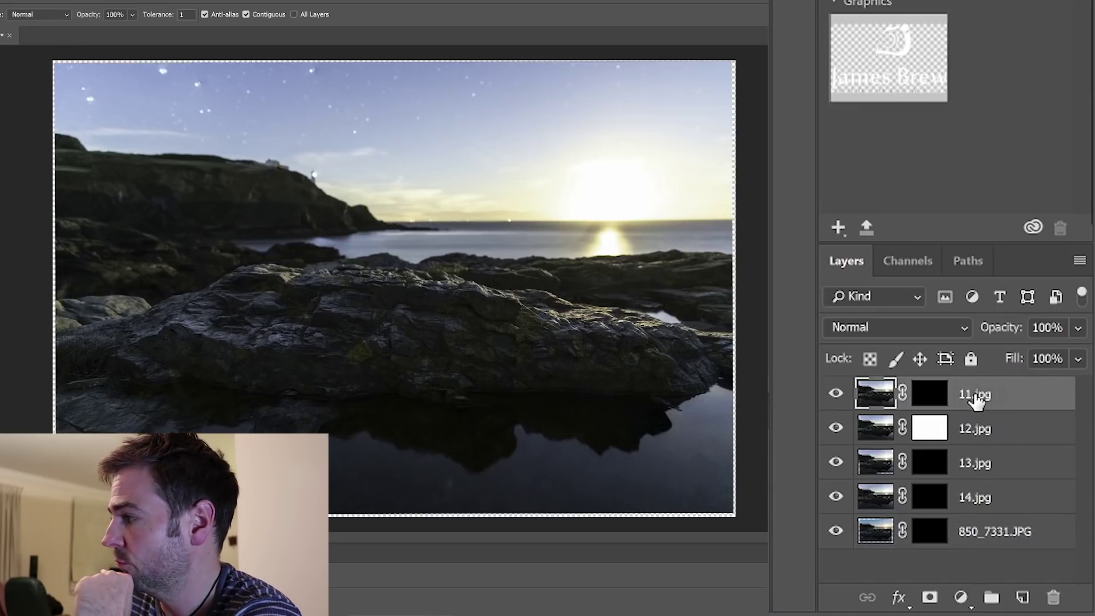
pyautogui.click(994, 533)
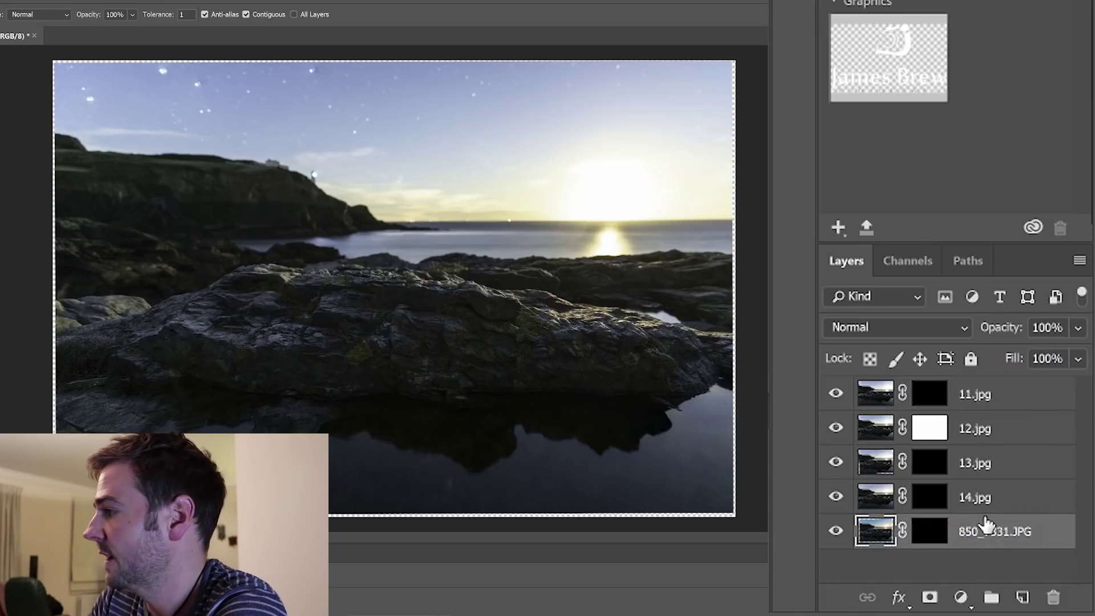
pyautogui.click(974, 399)
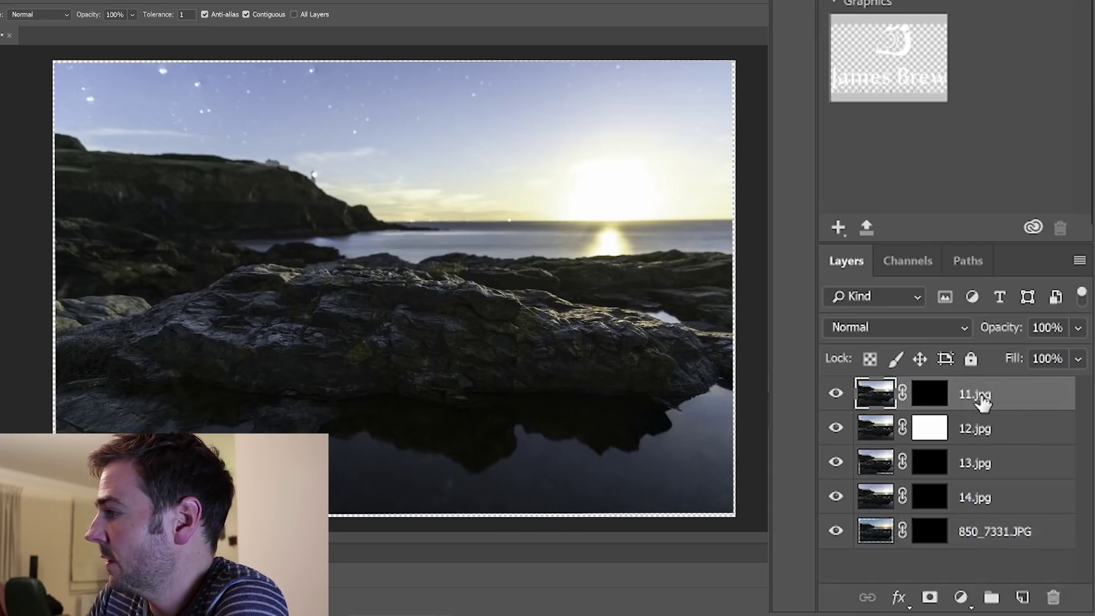
pyautogui.click(937, 434)
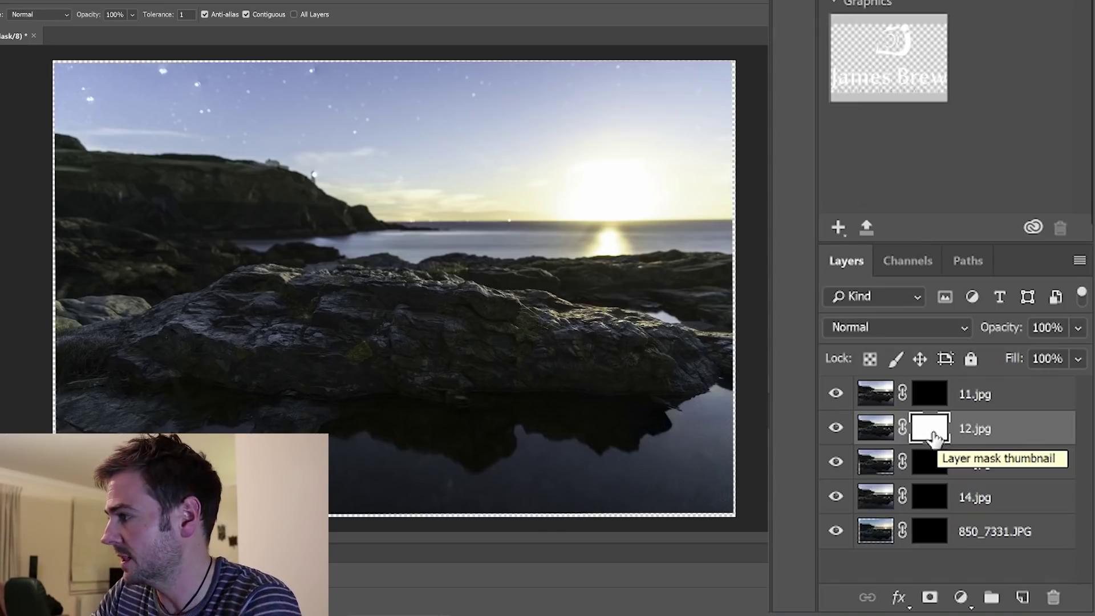
# - Activate the 11.jpg layer's mask for painting with the Brush tool and check the brush size and hardness settings
pyautogui.click(979, 396)
pyautogui.click(938, 402)
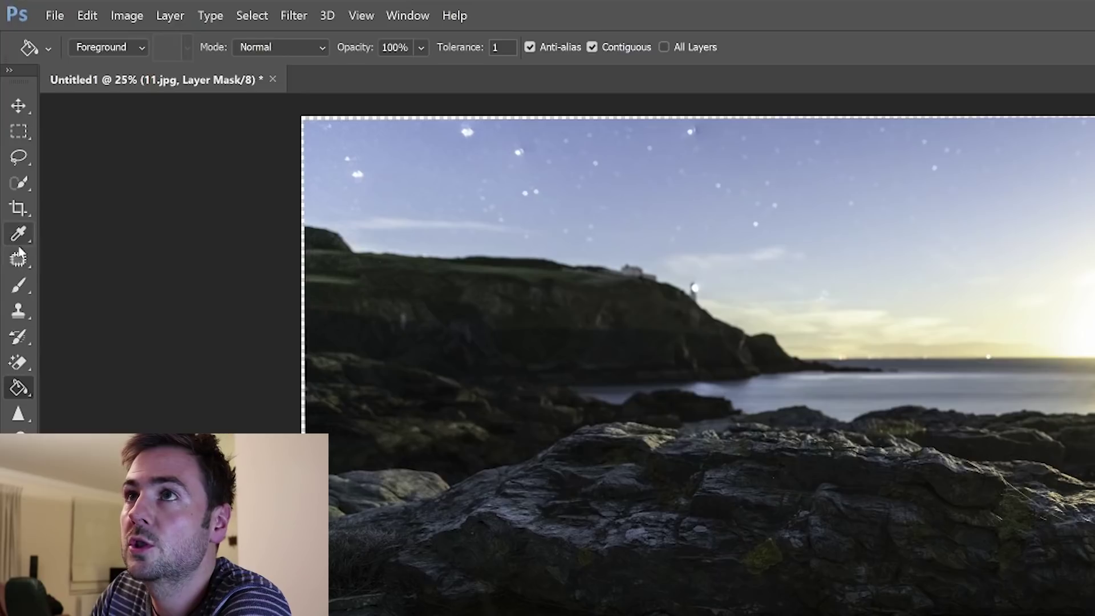
pyautogui.click(19, 285)
pyautogui.click(103, 49)
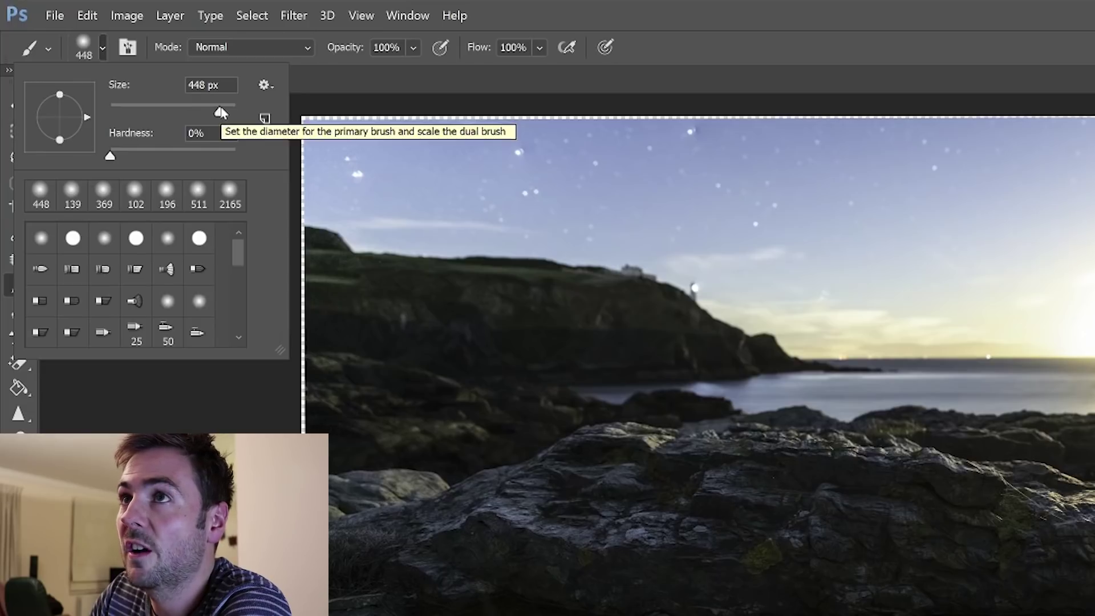
pyautogui.click(103, 50)
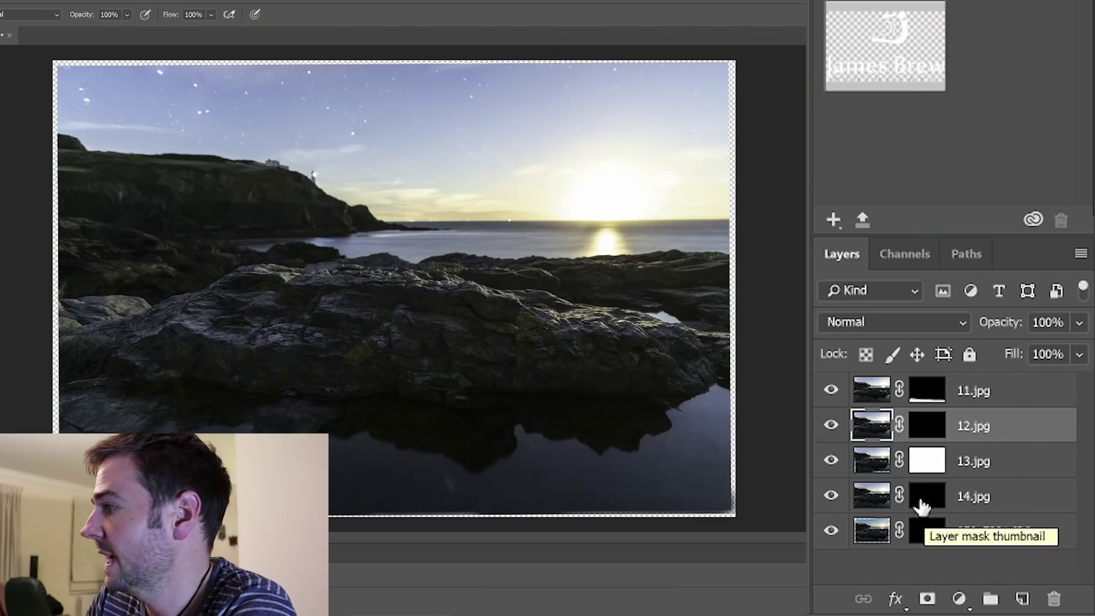
# - Activate the 12.jpg layer's mask for painting its foreground into the blend
pyautogui.click(933, 468)
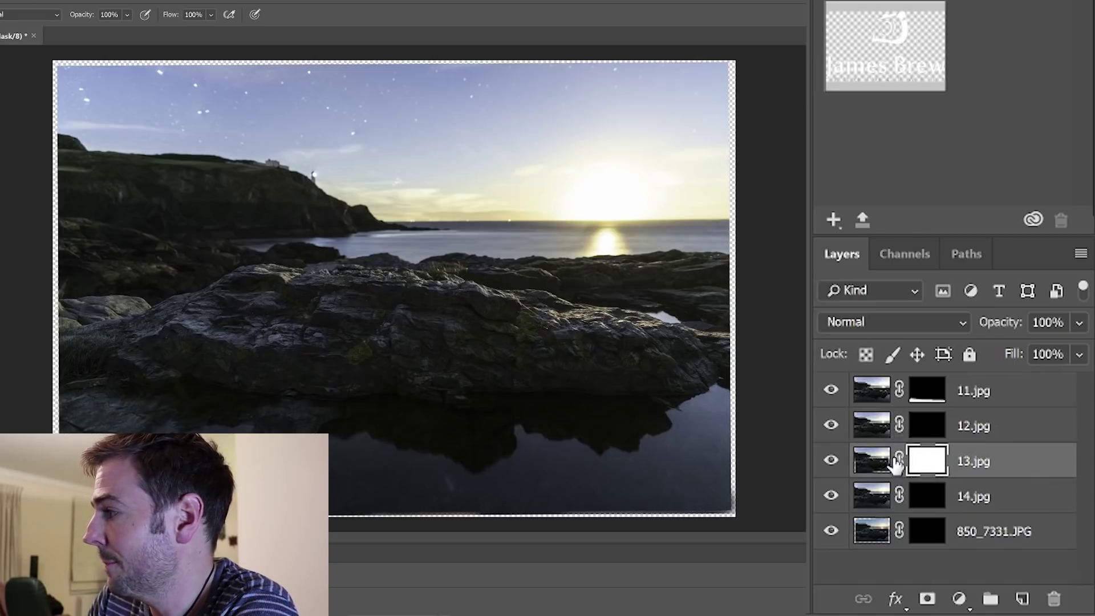
pyautogui.click(933, 433)
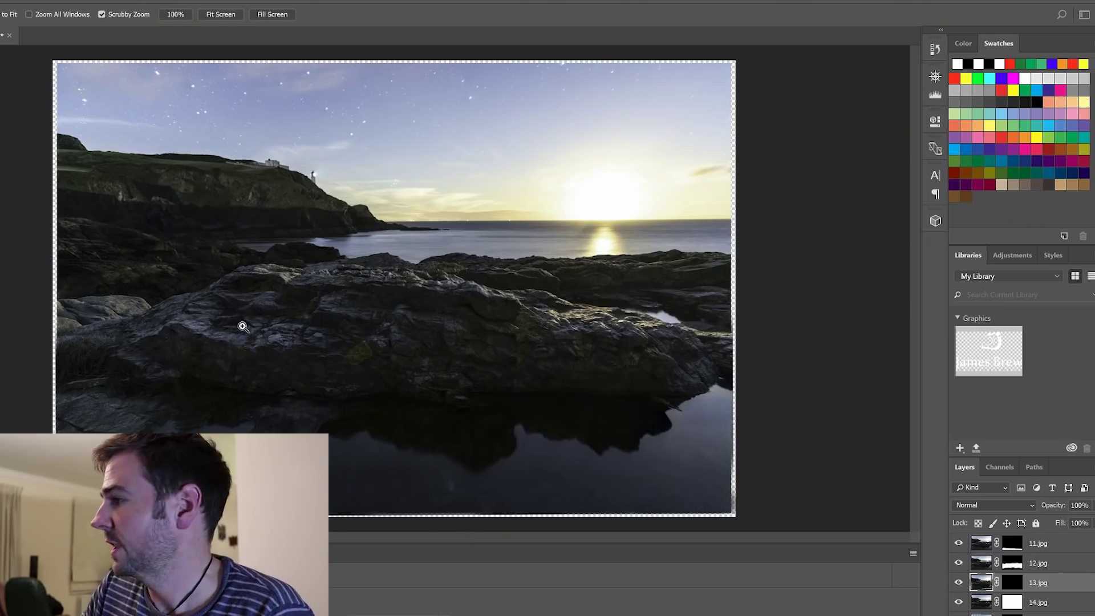
# - Paint on the 13.jpg layer's mask over the large foreground rock with the Brush tool to reveal that layer's detail
pyautogui.moveTo(195, 311); pyautogui.dragTo(154, 335)
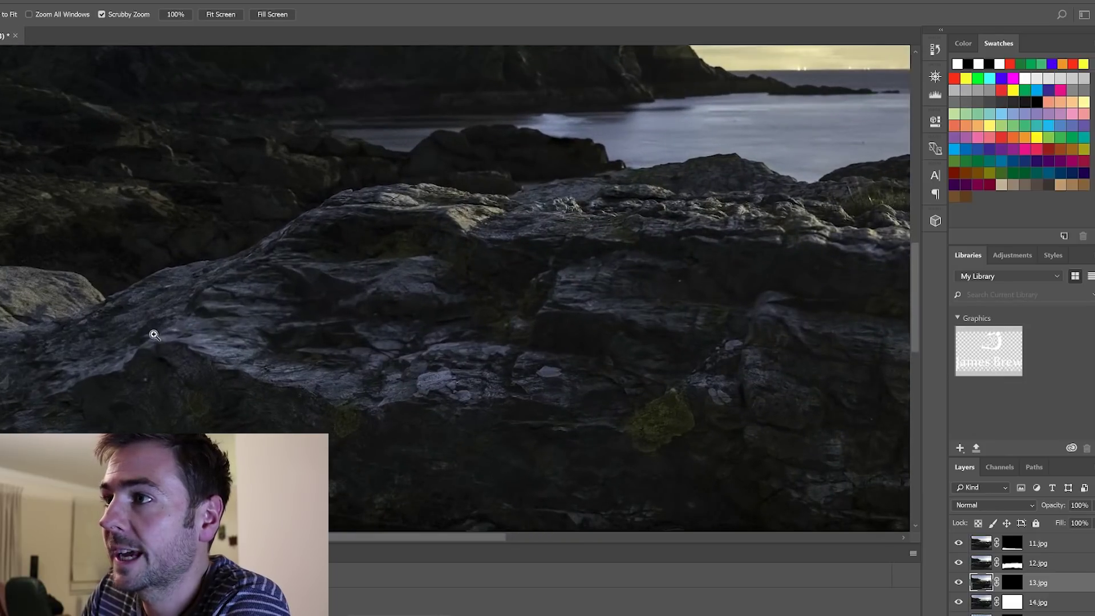
pyautogui.click(1013, 588)
pyautogui.press('b')
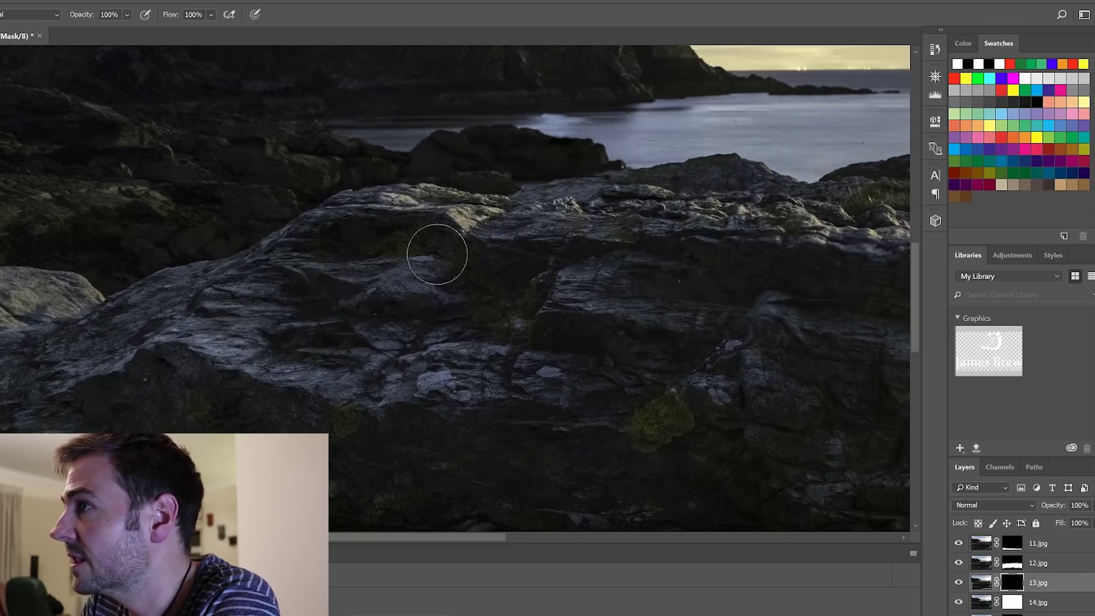
pyautogui.moveTo(699, 264)
pyautogui.mouseDown()
pyautogui.moveTo(674, 292)
pyautogui.moveTo(678, 332)
pyautogui.moveTo(753, 363)
pyautogui.moveTo(692, 390)
pyautogui.mouseUp()
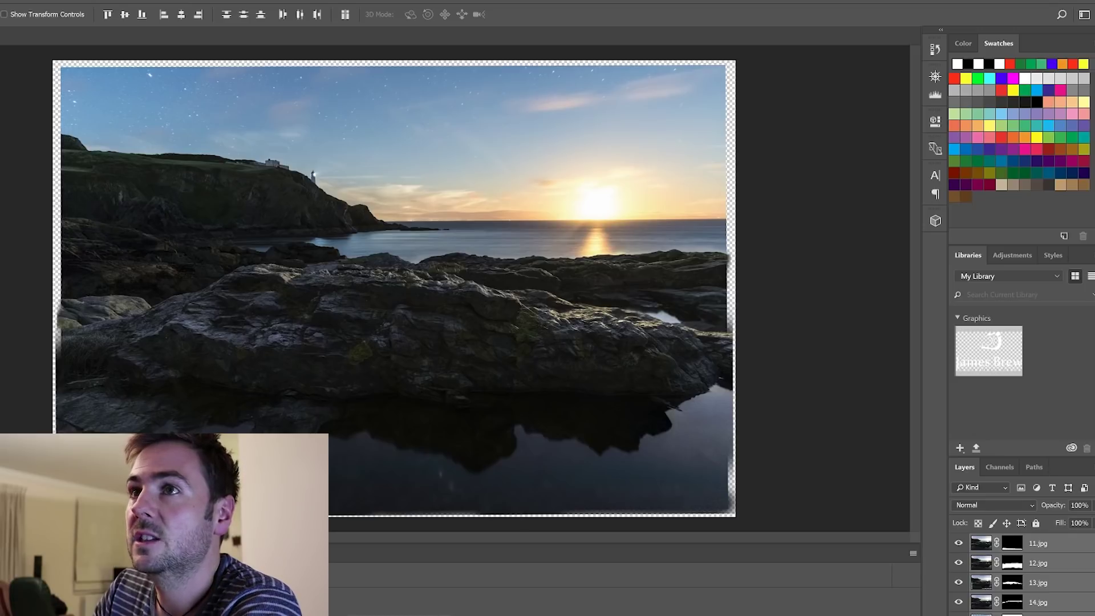
pyautogui.press('c')
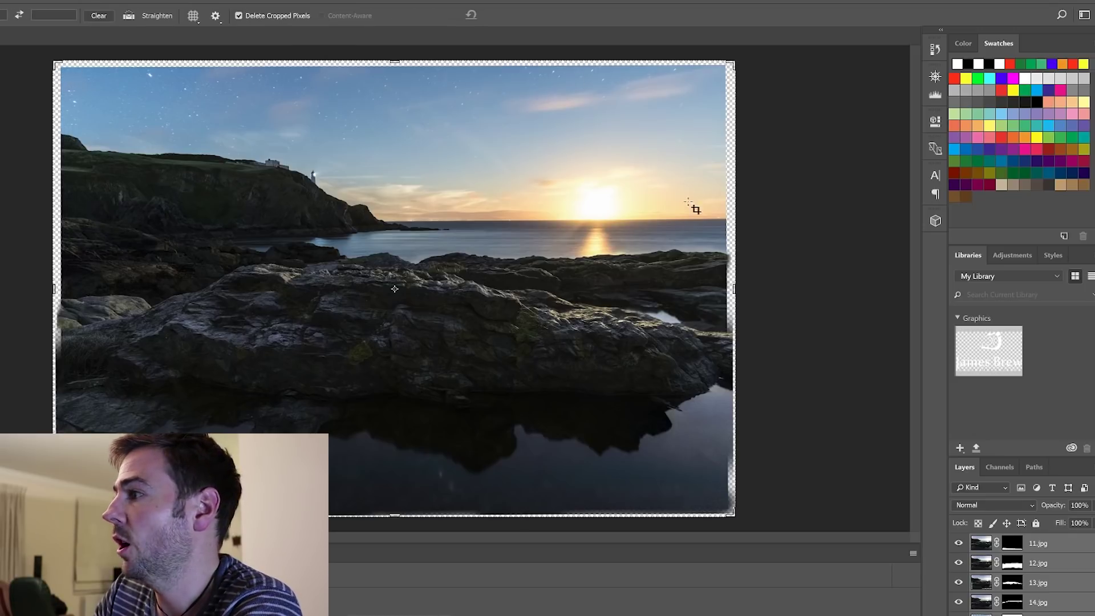
pyautogui.press('v')
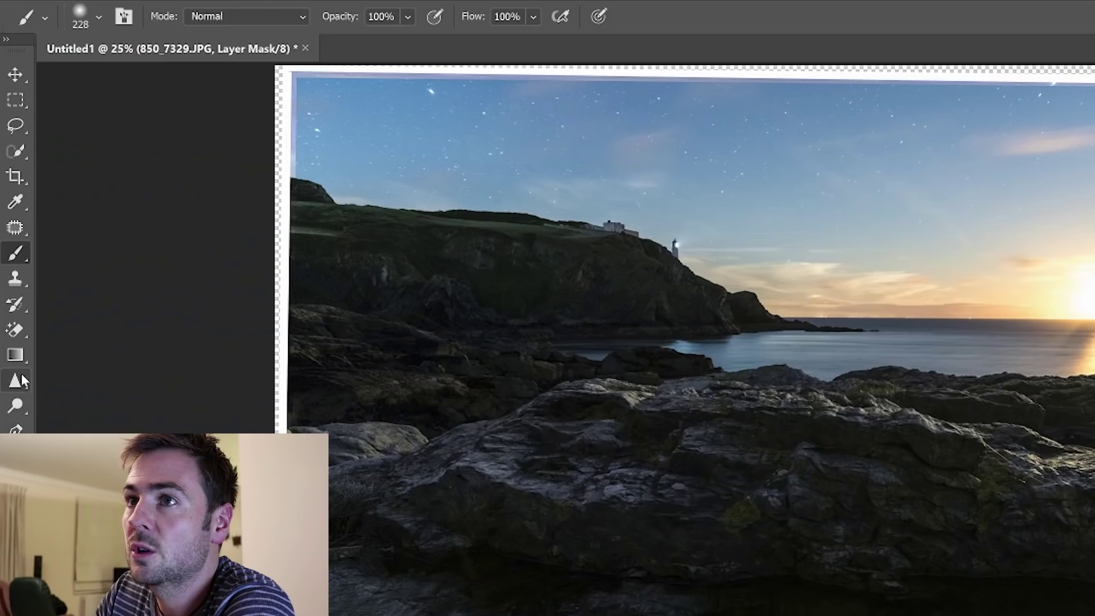
# - Draw a radial gradient outward from the sun on the 850_7329.JPG layer's mask to reveal its darker sun
pyautogui.click(16, 356)
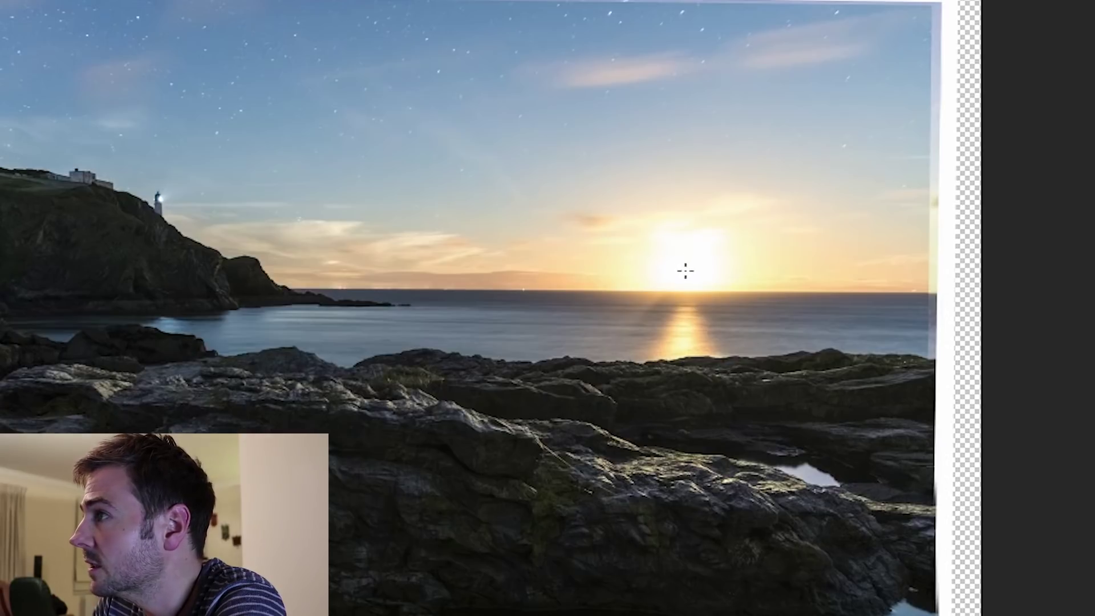
pyautogui.moveTo(685, 272); pyautogui.dragTo(499, 165)
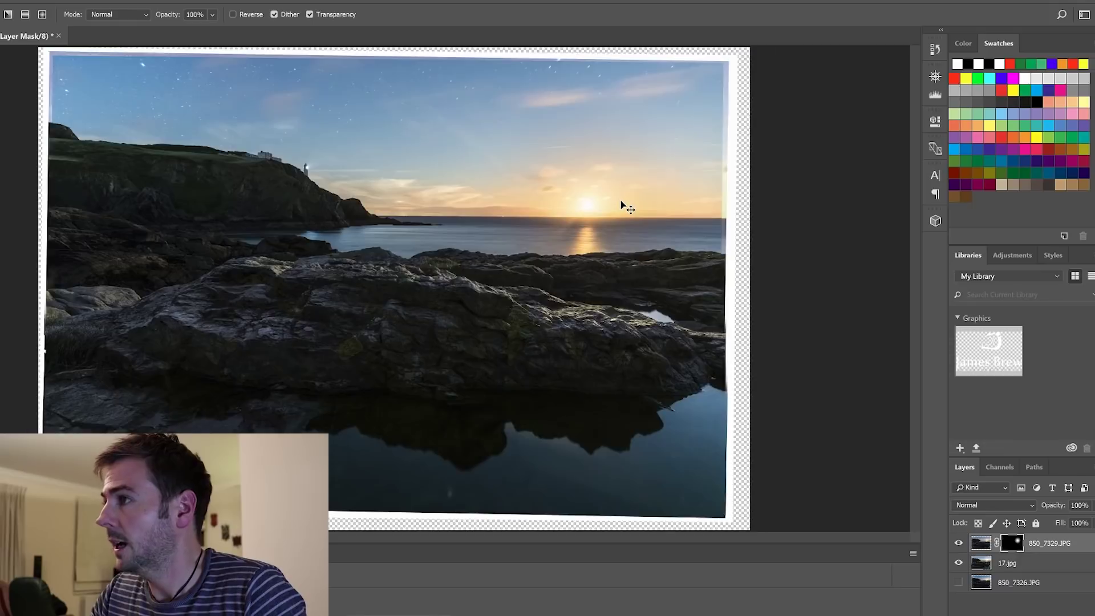
# - Brush black over the sun's reflection in the water on the 850_7329.JPG mask to bring back the reflection from the layer below
pyautogui.hotkey('ctrl', '+')
pyautogui.hotkey('ctrl', '+')
pyautogui.hotkey('ctrl', '+')
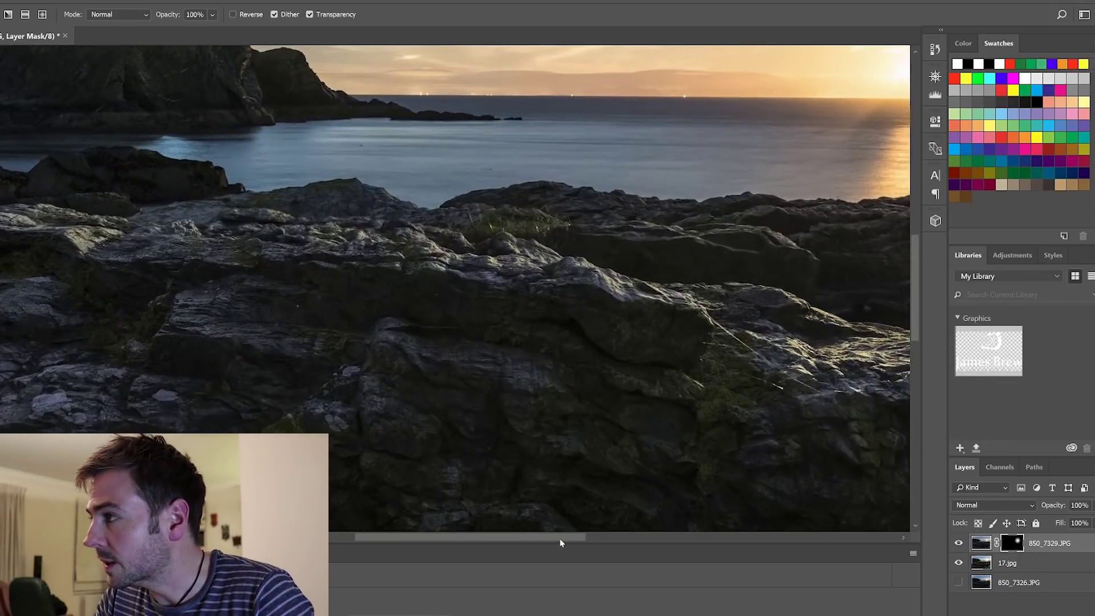
pyautogui.moveTo(560, 543); pyautogui.dragTo(641, 540)
pyautogui.scroll(3, 533, 276)
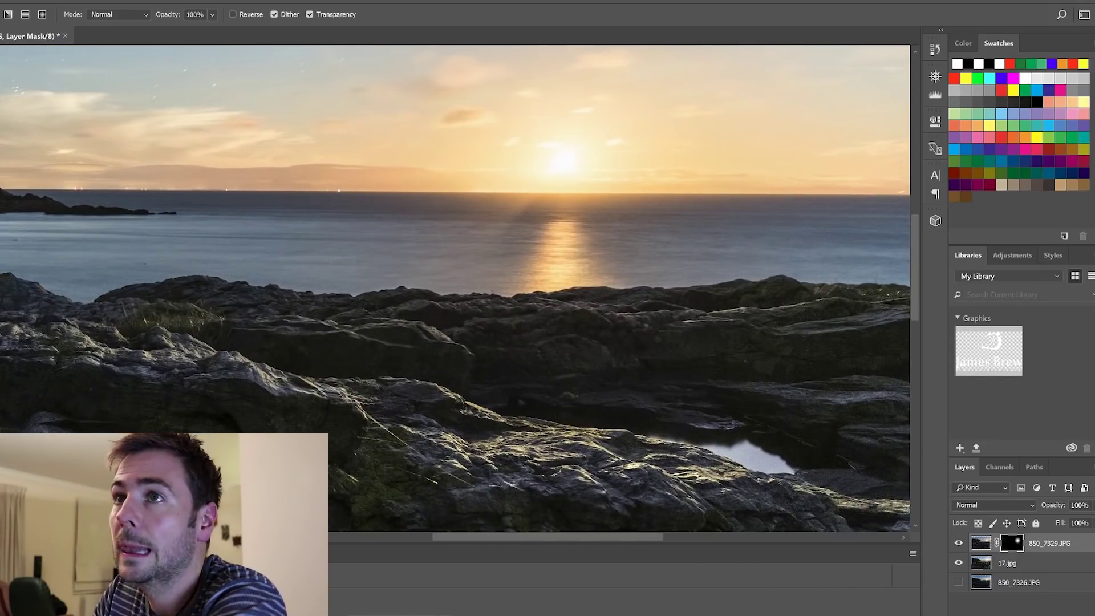
pyautogui.press('x')
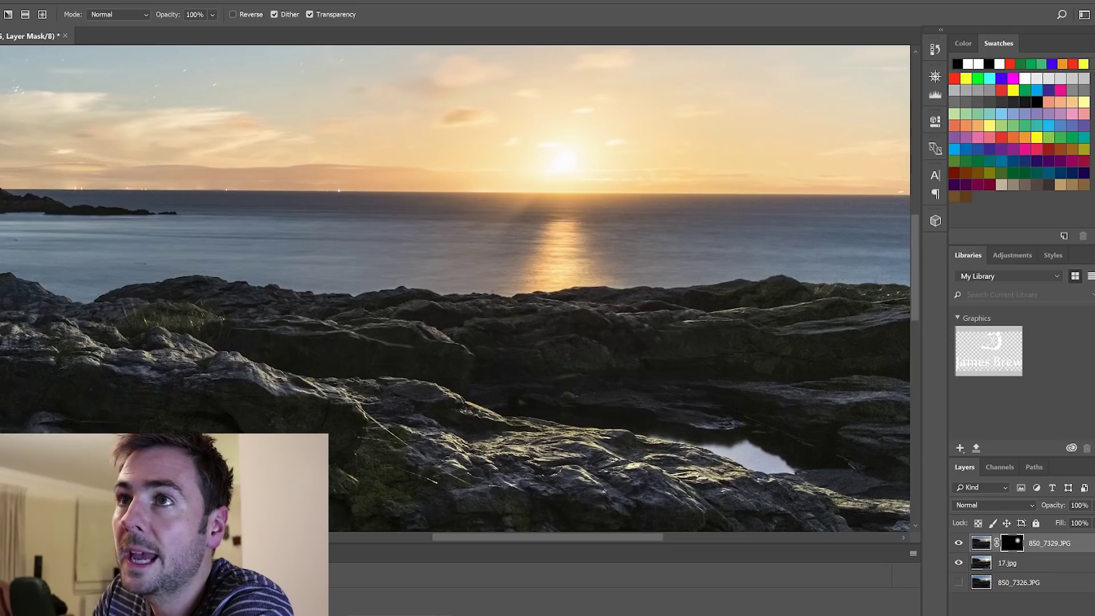
pyautogui.press('b')
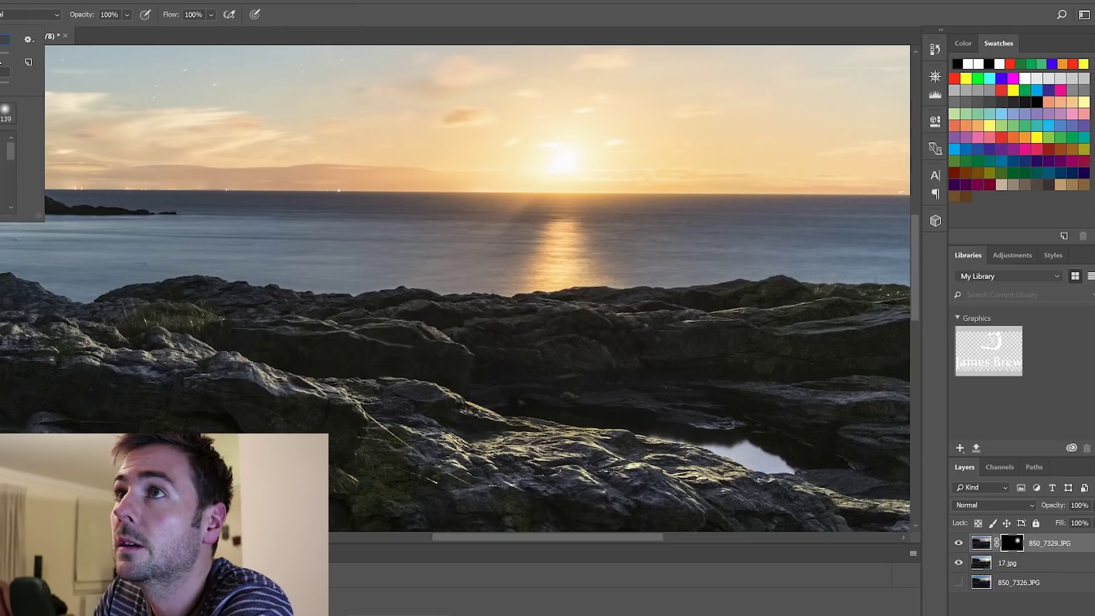
pyautogui.press('Return')
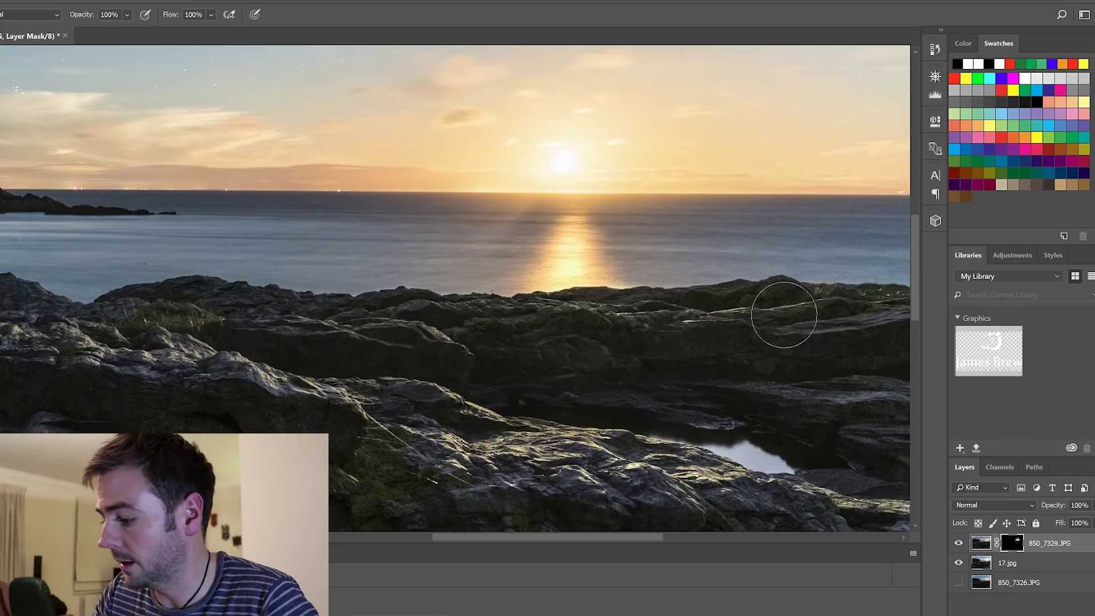
pyautogui.scroll(-5, 784, 315)
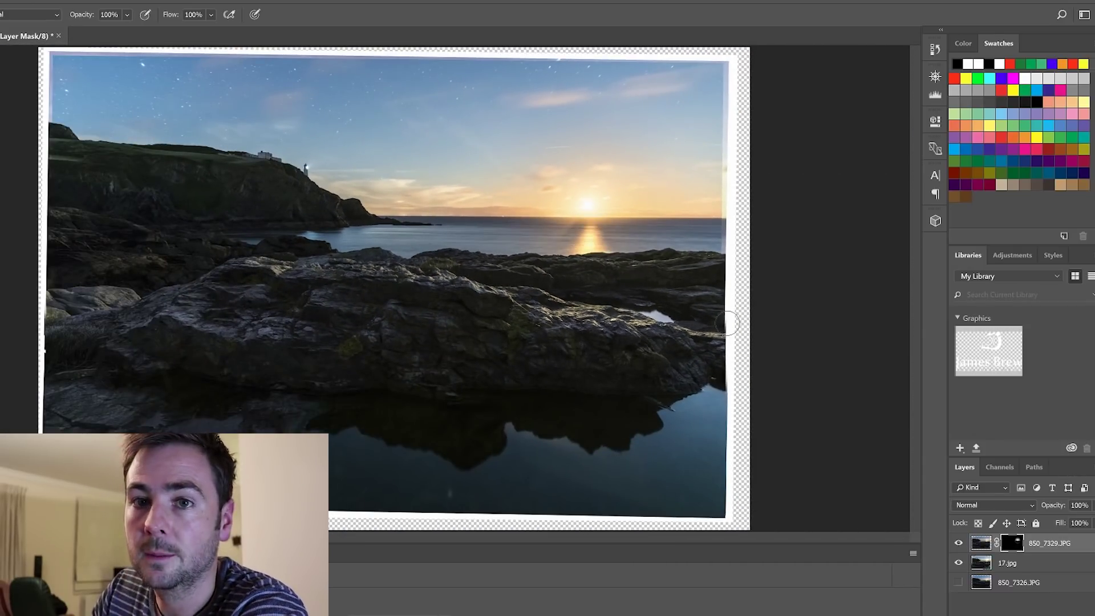
# - Move the hidden 850_7326.JPG layer directly above 17.jpg and make it visible
pyautogui.press('g')
pyautogui.hotkey('alt', '[')
pyautogui.hotkey('alt', '[')
pyautogui.hotkey('ctrl', ']')
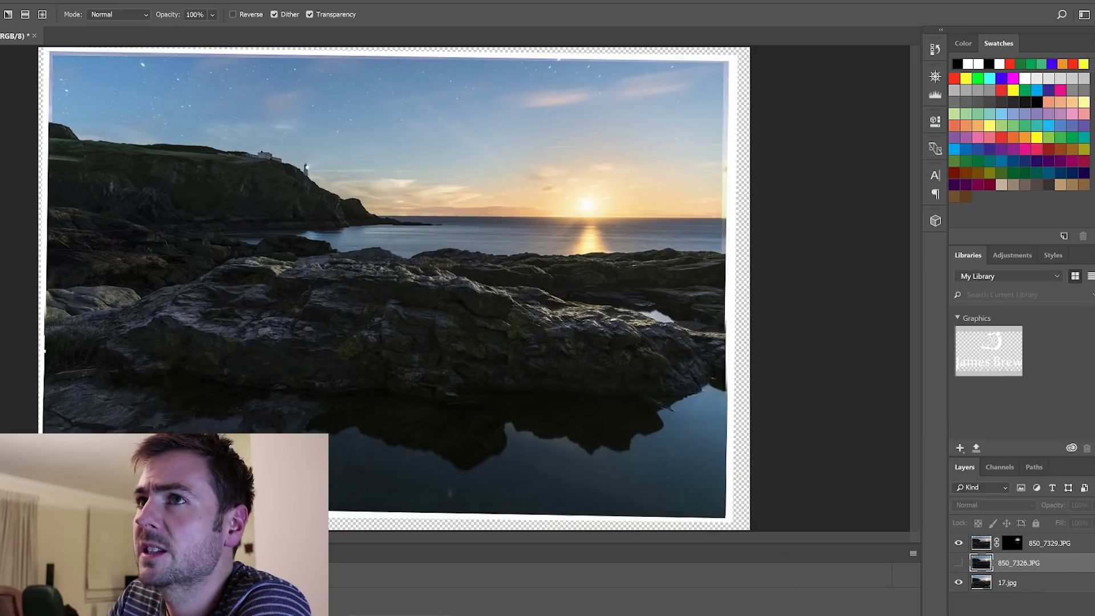
pyautogui.press('v')
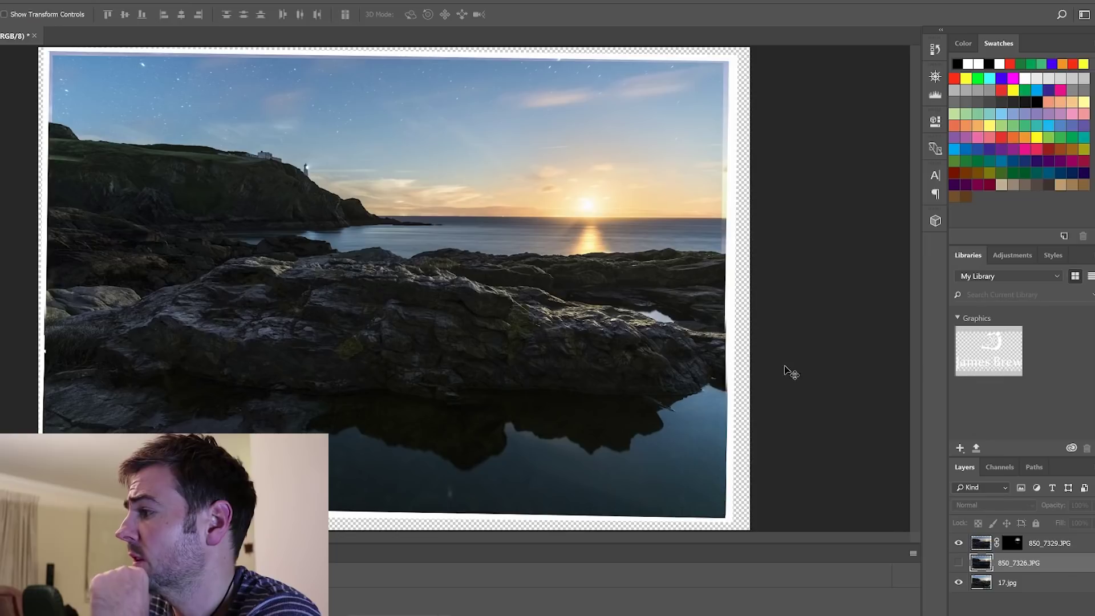
pyautogui.click(958, 564)
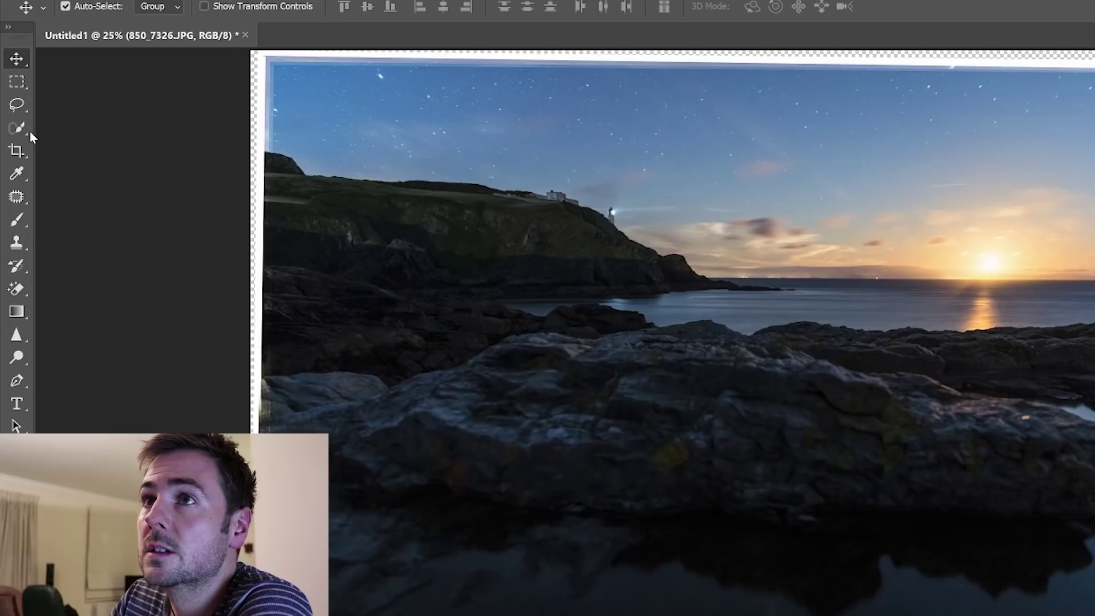
# - Select the sky of the 850_7326.JPG layer with Quick Selection and add a layer mask from that selection
pyautogui.click(7, 131)
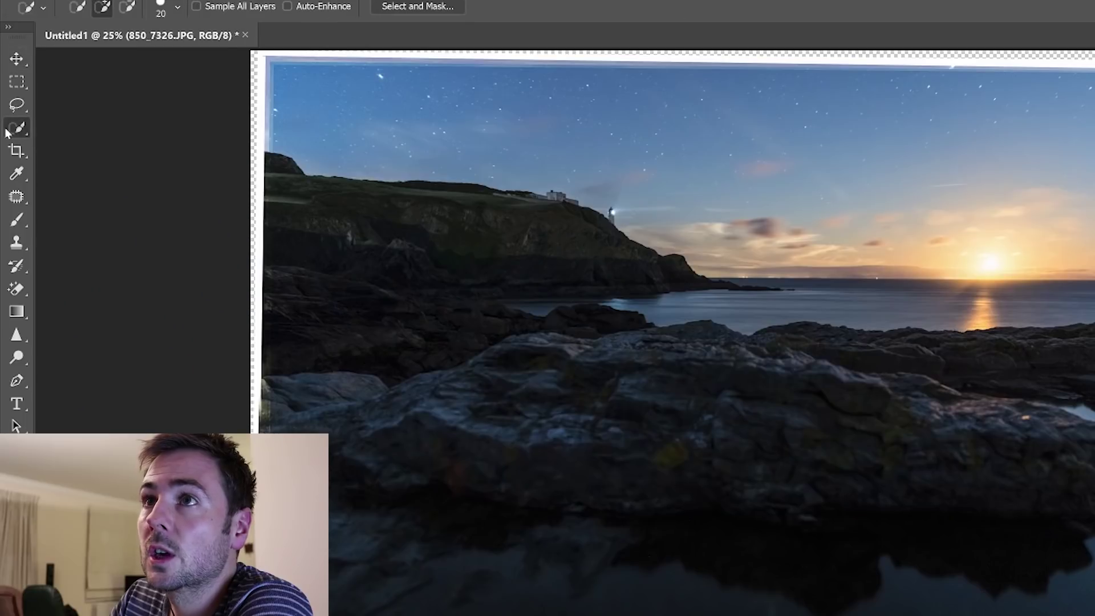
pyautogui.moveTo(274, 69)
pyautogui.mouseDown()
pyautogui.moveTo(316, 166)
pyautogui.moveTo(661, 150)
pyautogui.moveTo(903, 279)
pyautogui.mouseUp()
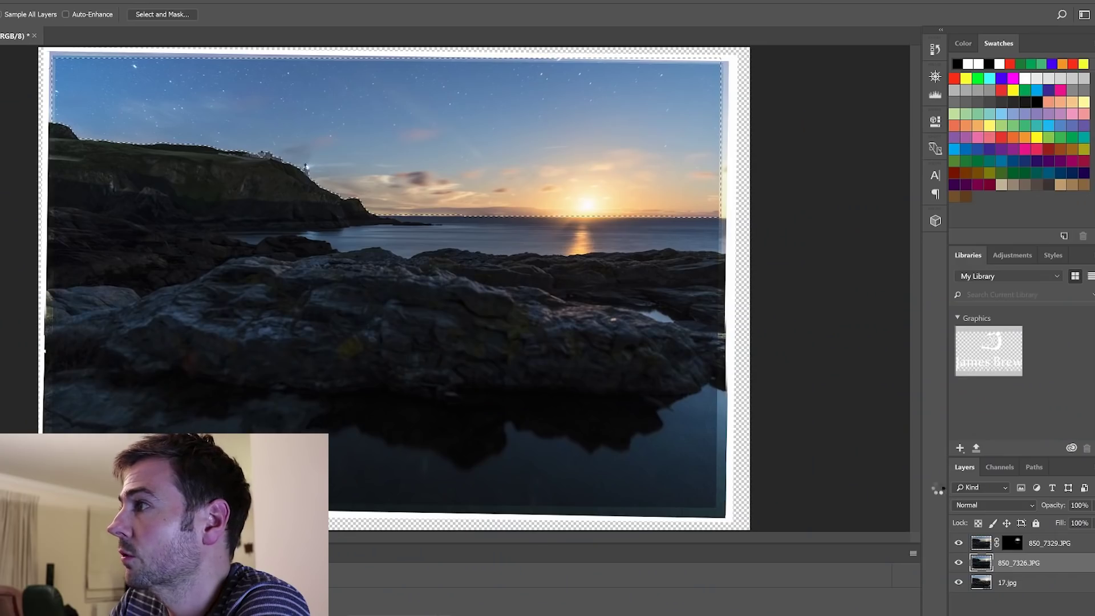
pyautogui.click(999, 614)
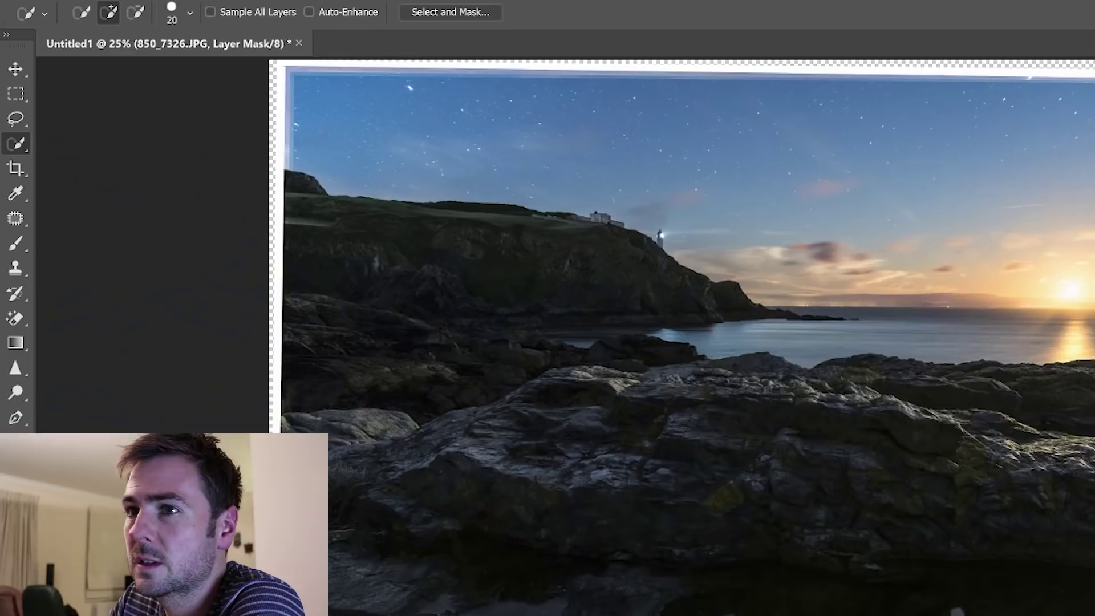
# - Draw a gradient upward from just above the horizon on the 850_7326.JPG layer's mask to blend its sky gradually
pyautogui.click(15, 344)
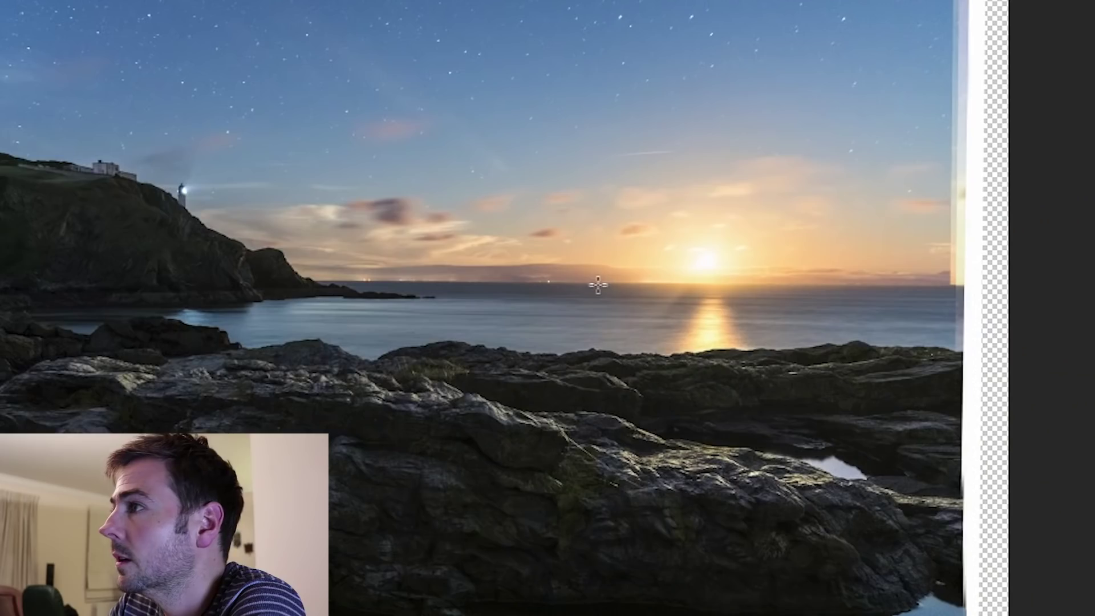
pyautogui.moveTo(594, 263); pyautogui.dragTo(595, 169)
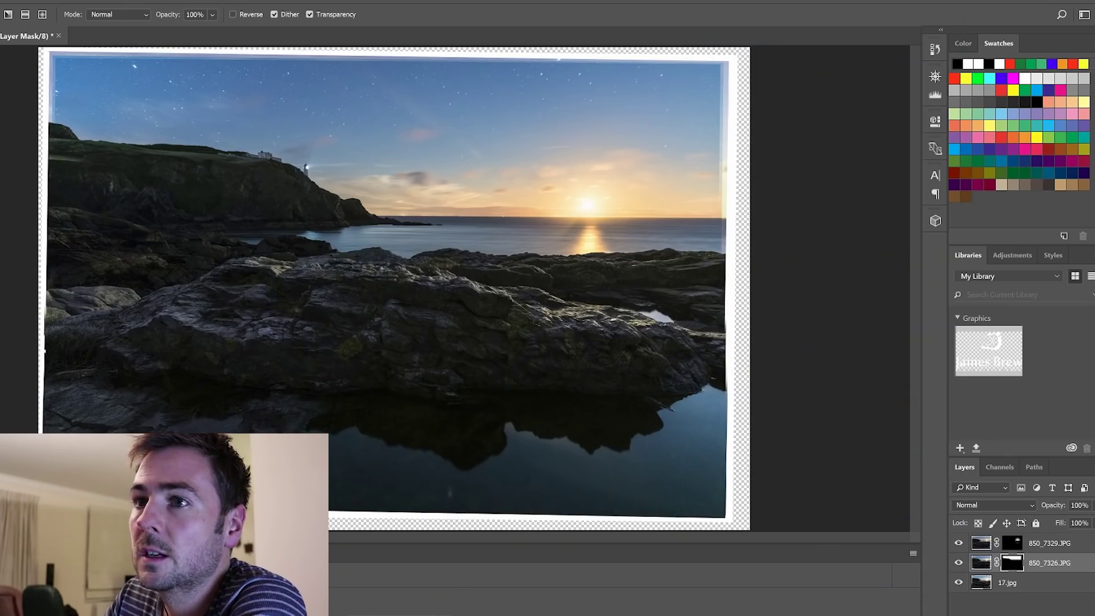
# - Examine the masked sky edge along the headland, the buildings and the lighthouse for blending flaws
pyautogui.press('z')
pyautogui.moveTo(236, 144); pyautogui.dragTo(303, 147)
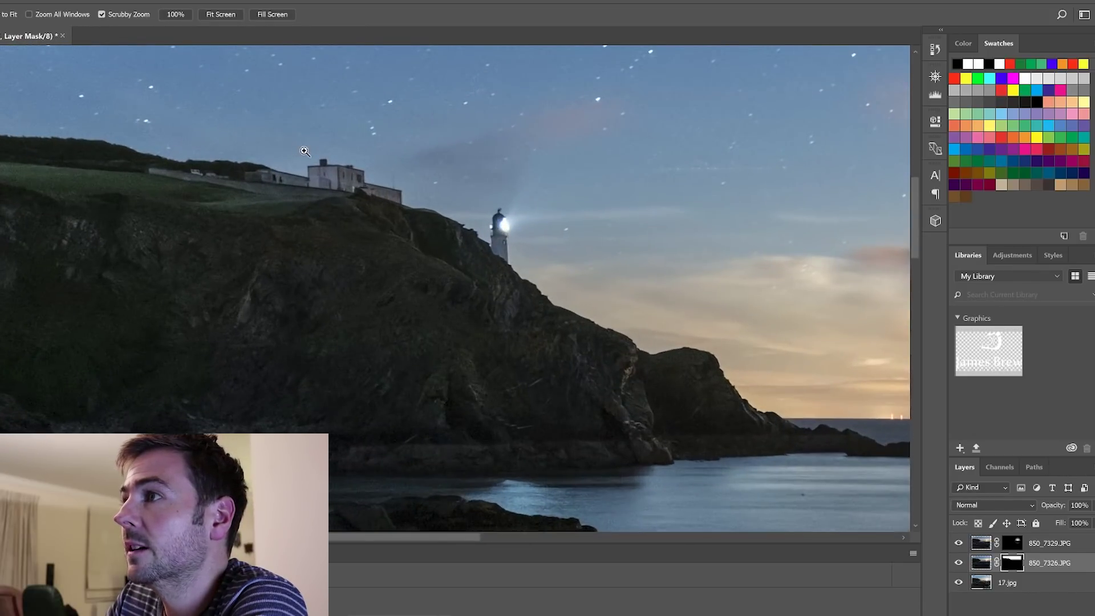
pyautogui.moveTo(467, 537); pyautogui.dragTo(375, 546)
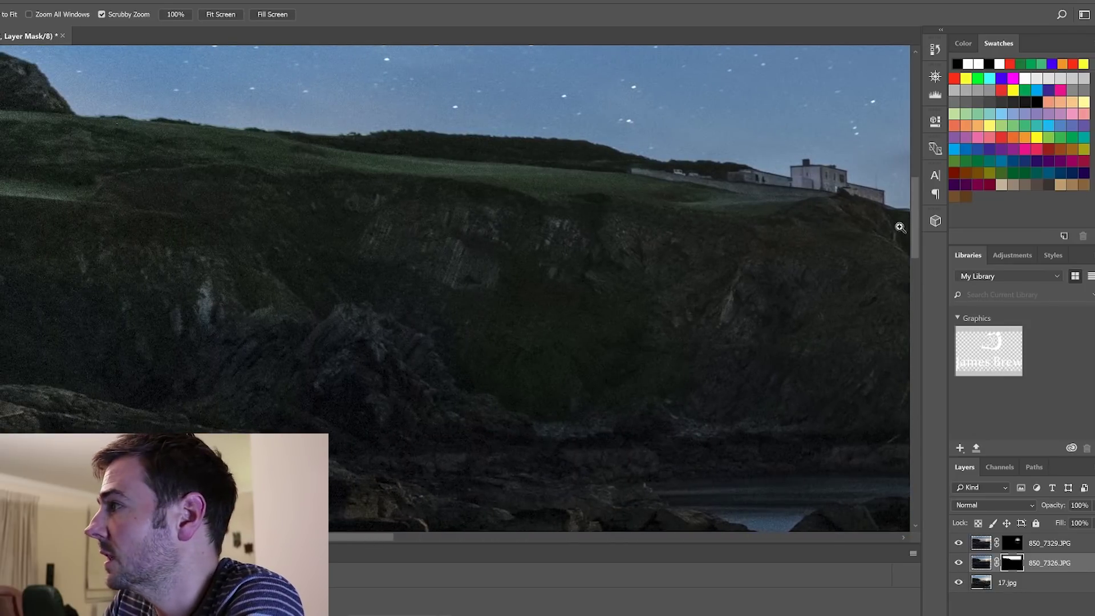
pyautogui.moveTo(915, 221); pyautogui.dragTo(913, 217)
pyautogui.moveTo(362, 539); pyautogui.dragTo(453, 550)
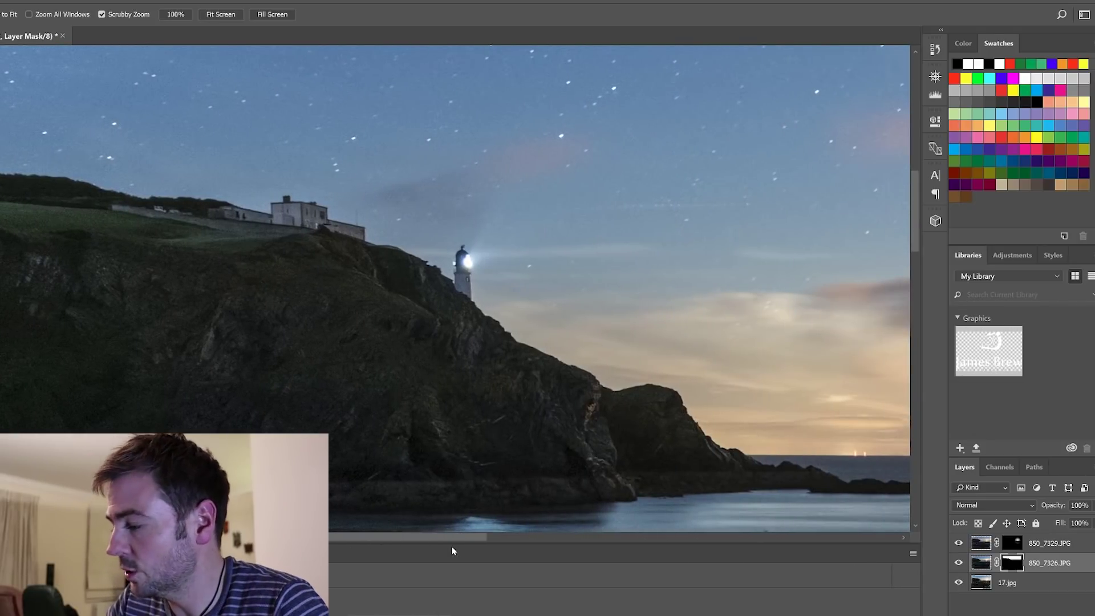
pyautogui.hotkey('ctrl', '-')
pyautogui.hotkey('ctrl', '-')
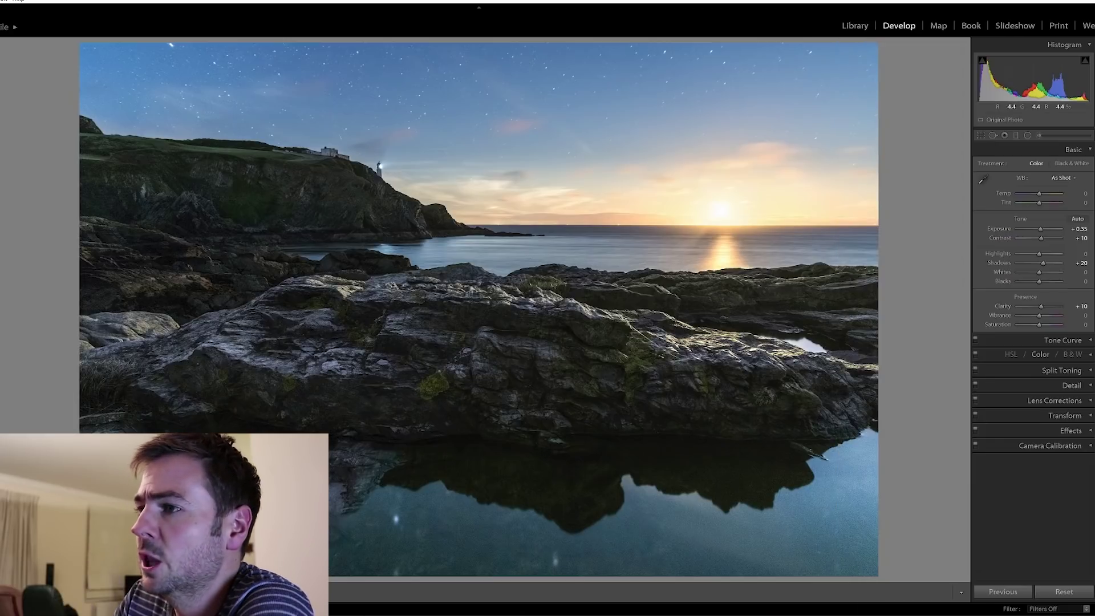
# - Inspect the foreground rock detail of the blended photo in Lightroom's Develop module, returning to the full view
pyautogui.click(212, 415)
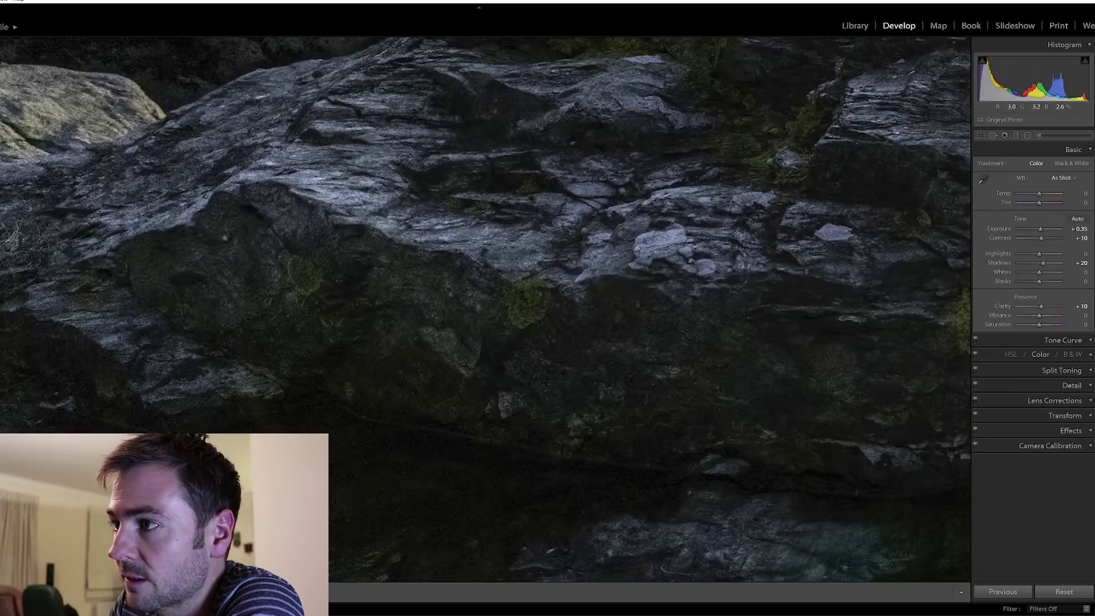
pyautogui.click(257, 320)
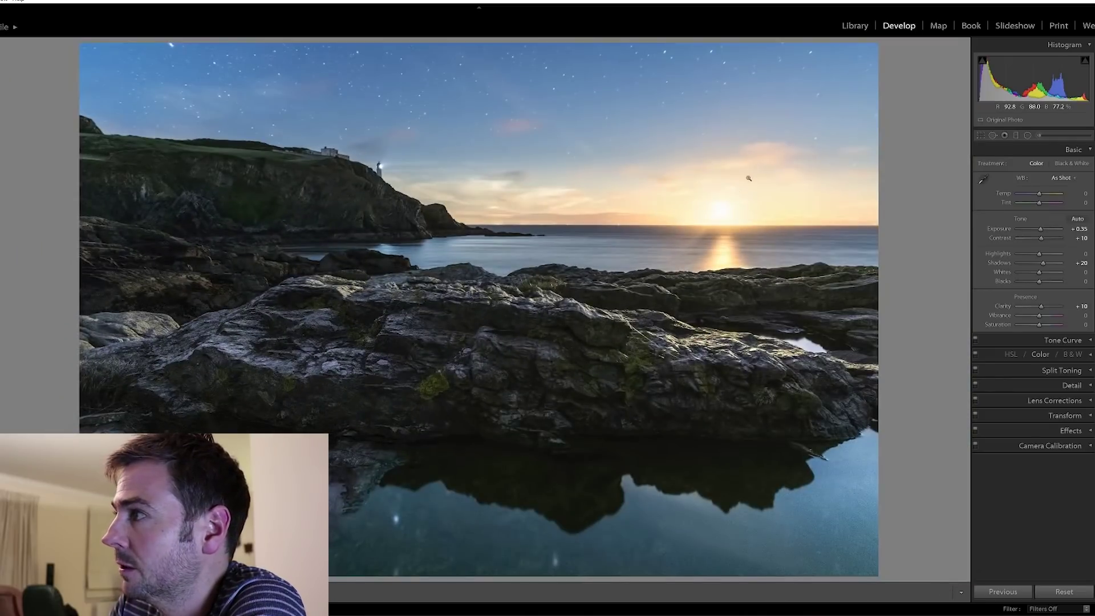